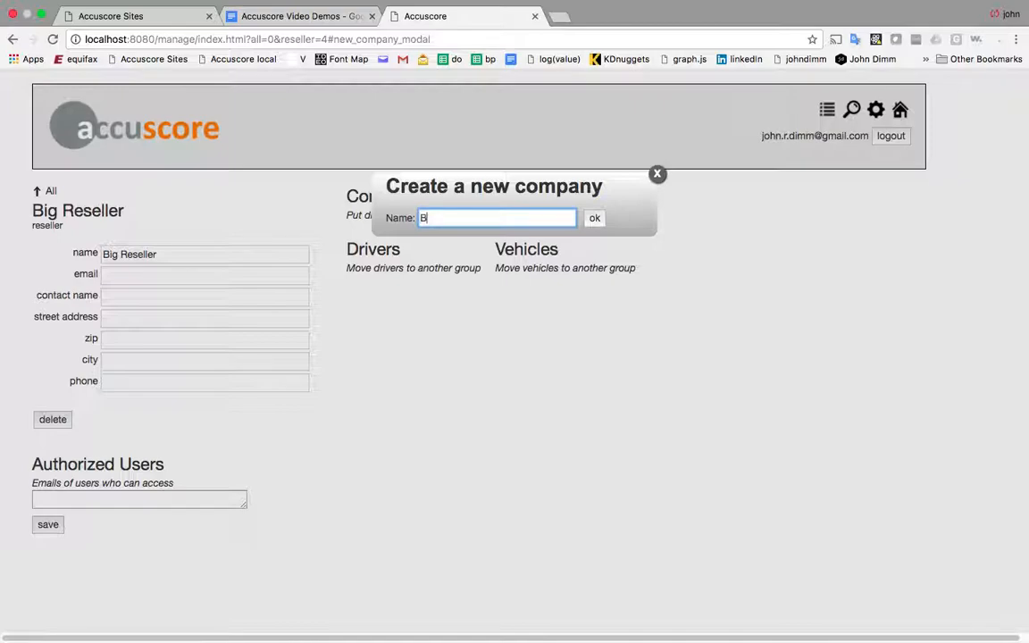
Finish creating the company named Big Company and add a group named Big Group to it
key("Return")
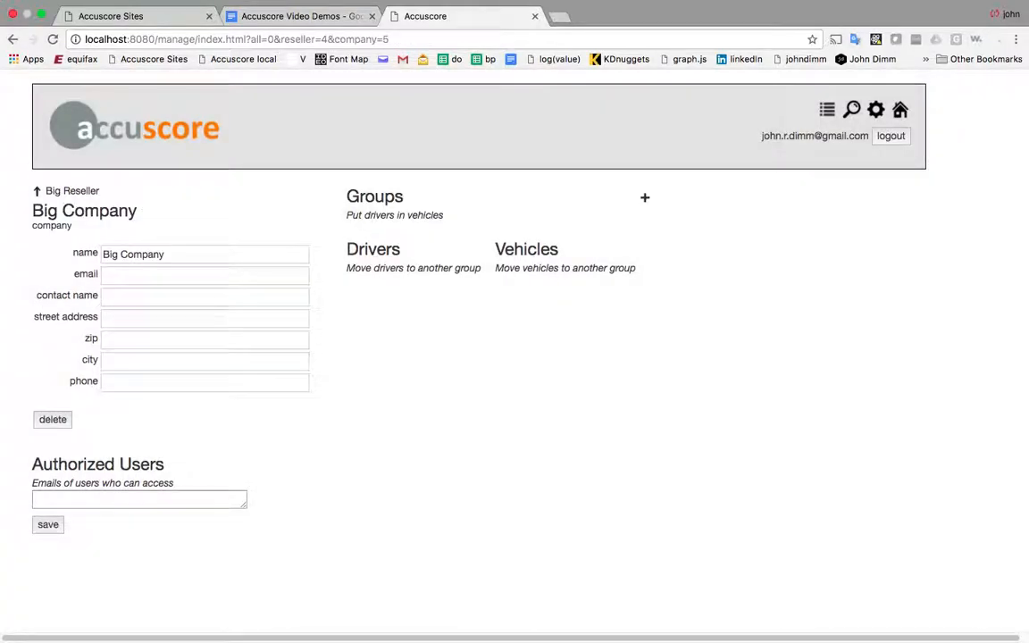
left_click(645, 198)
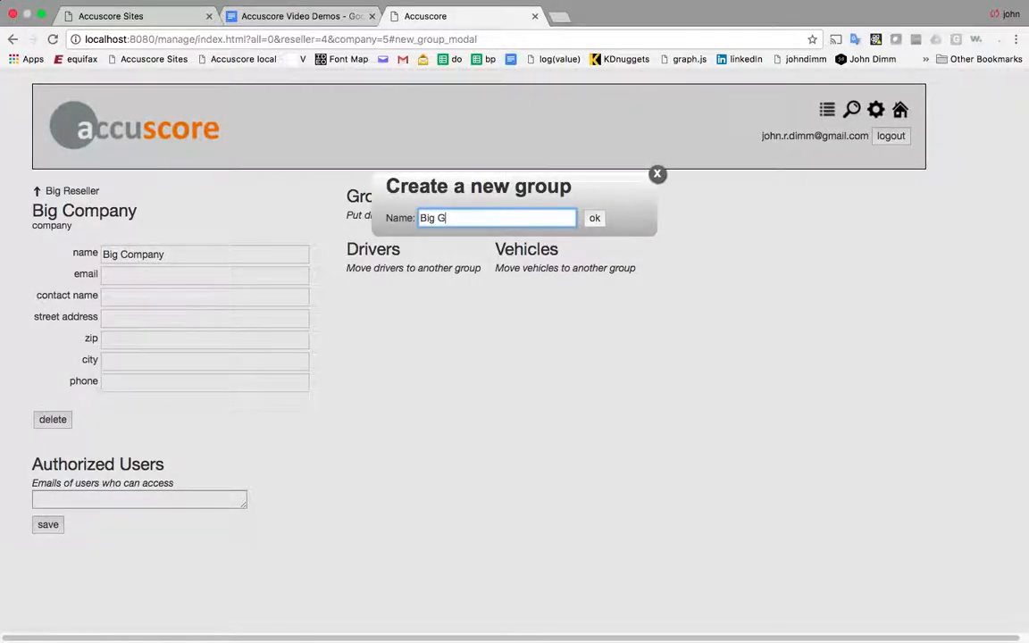
type("Big Group")
key("Return")
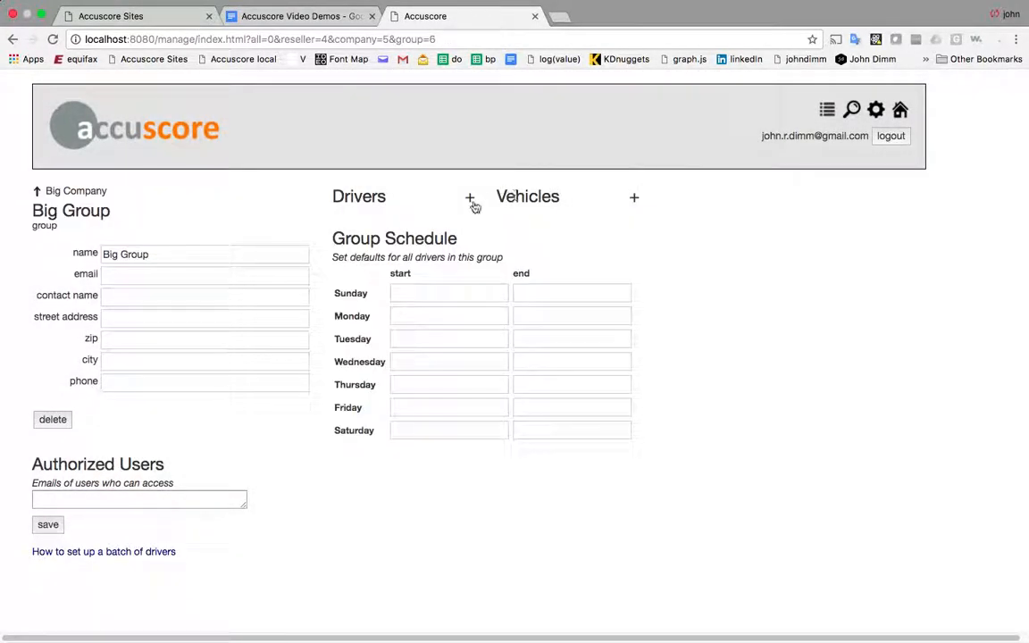
Add a new driver to Big Group using the driver's first name, and return to the group page
left_click(471, 200)
type("John")
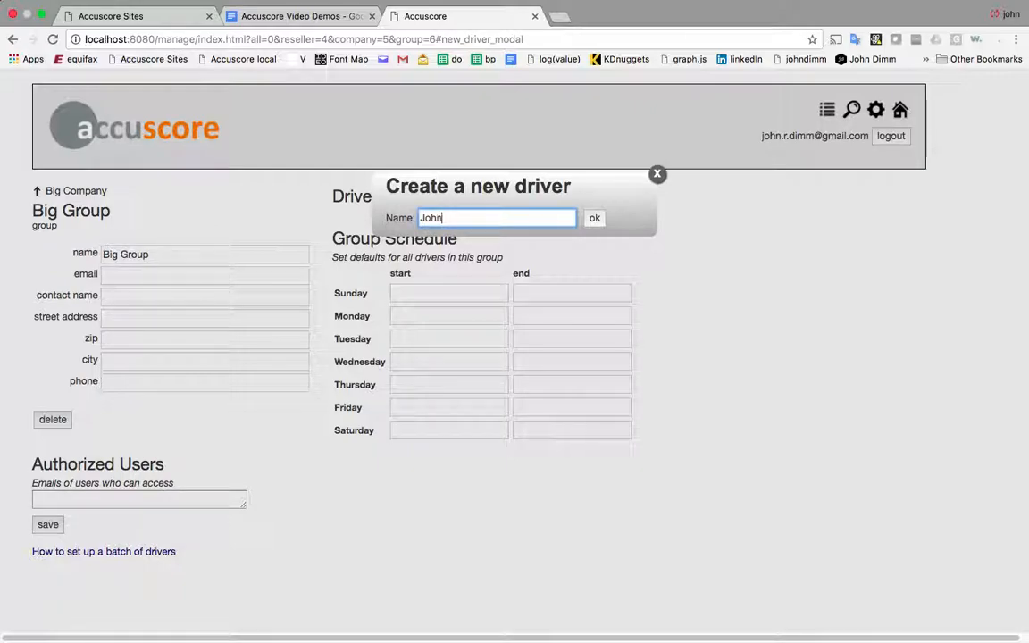
key("Return")
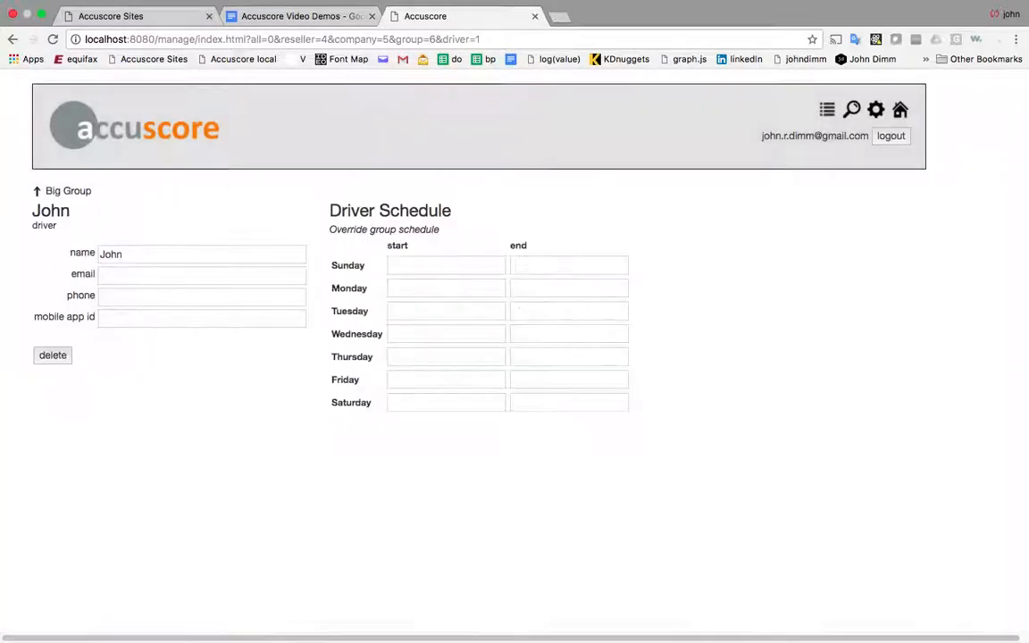
left_click(72, 191)
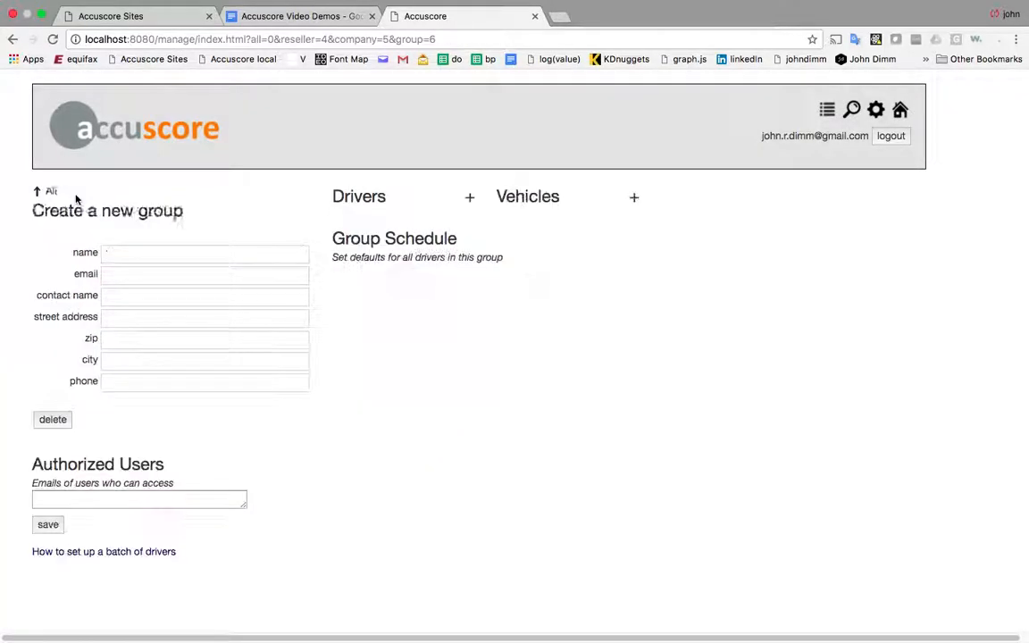
Add a vehicle named Jetta to Big Group and return to the group page
left_click(634, 202)
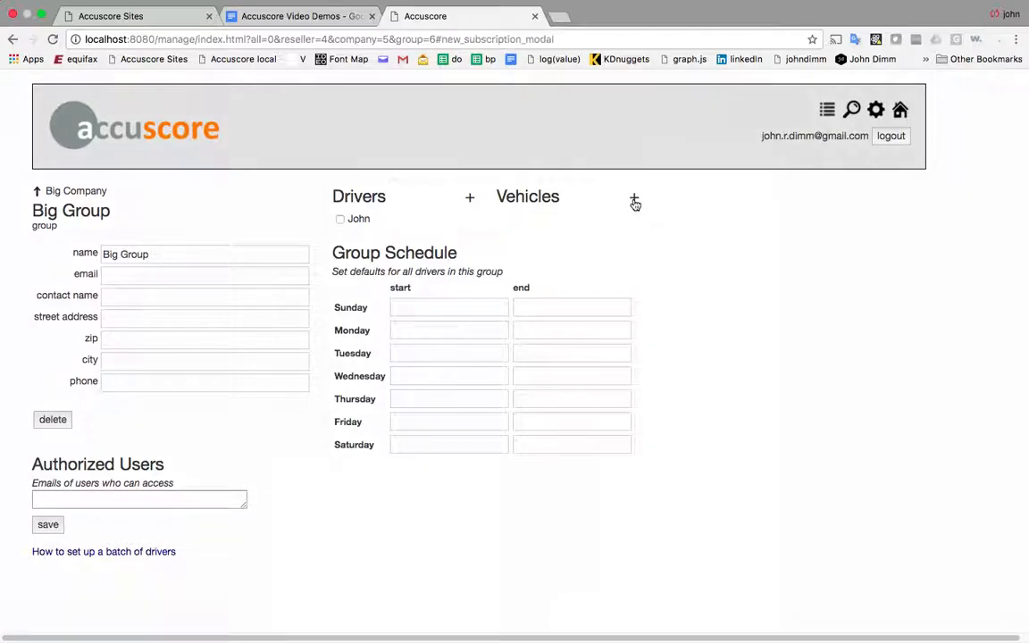
type("Jett")
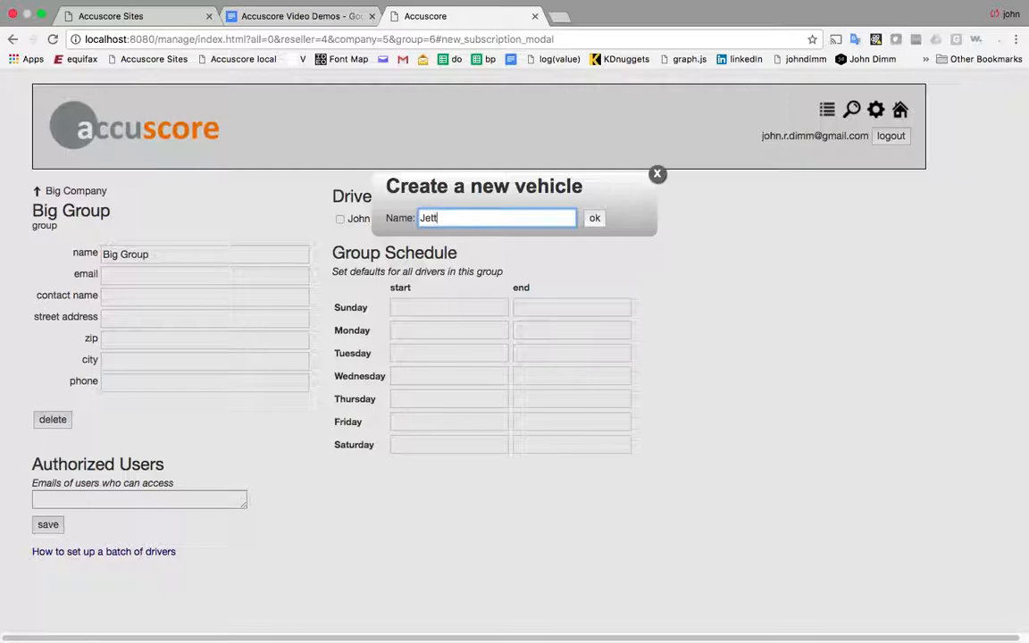
type("a")
key("Return")
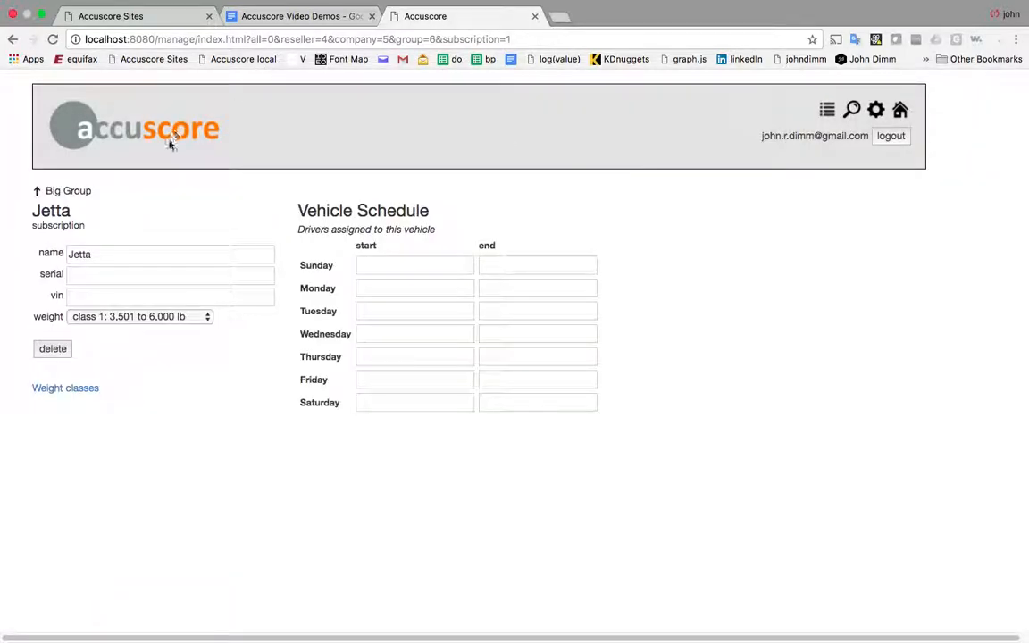
left_click(73, 191)
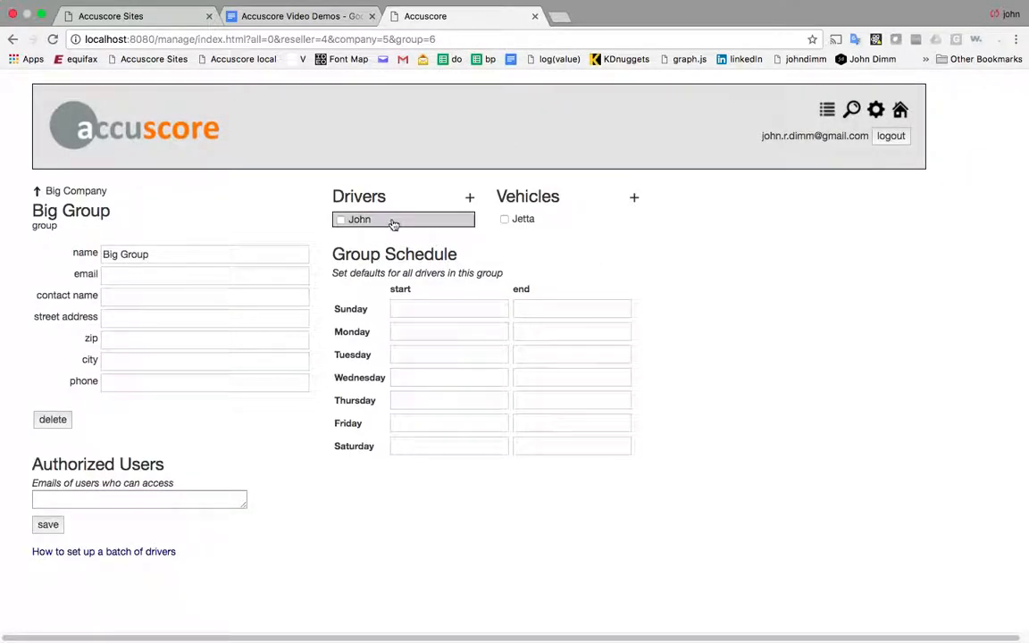
Select the group's only driver and clear the selection again
left_click(340, 221)
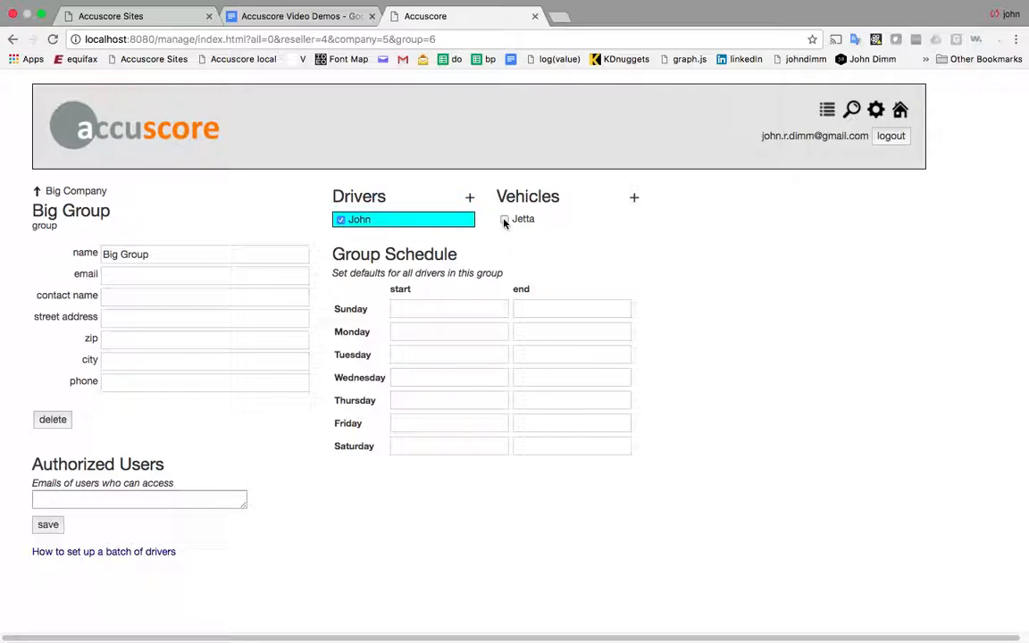
left_click(340, 220)
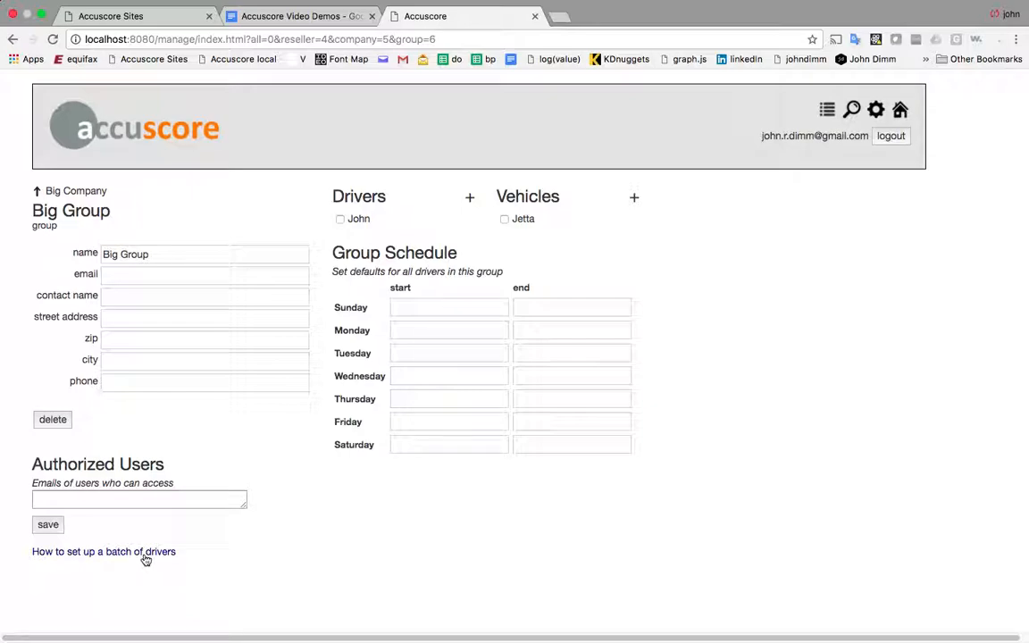
Download Big Group's current driver assignments from Bulk Driver Setup and open accuscore (10).csv in OpenOffice Calc with the default import options
left_click(146, 554)
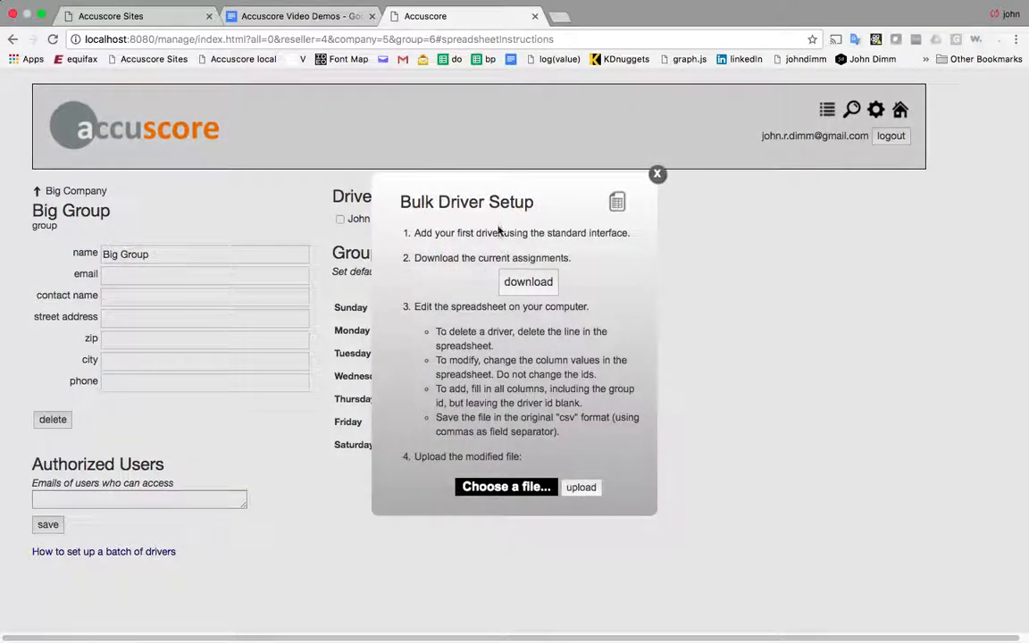
left_click(526, 283)
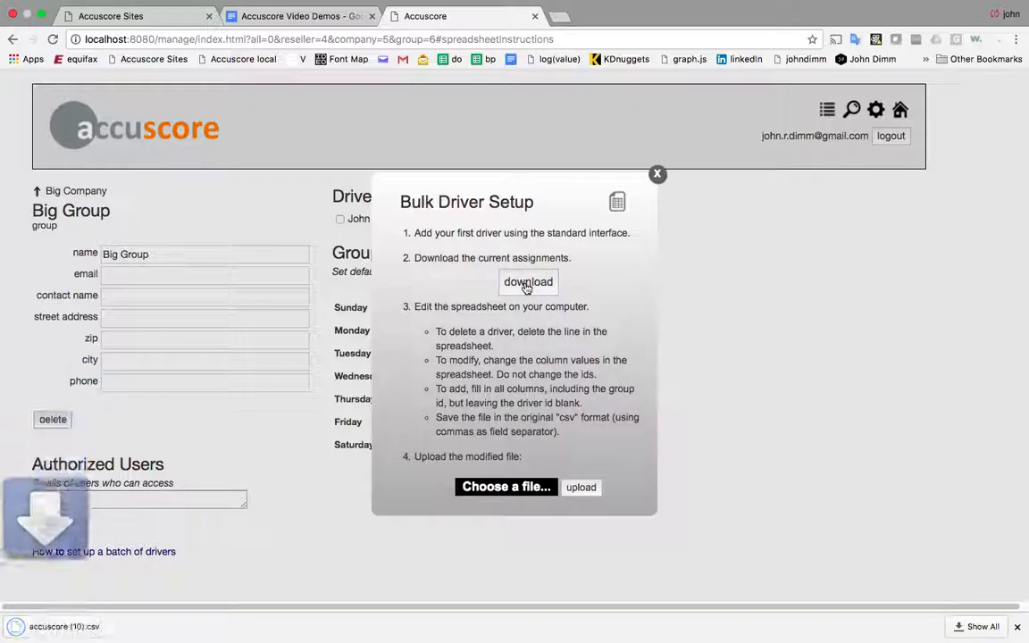
left_click(112, 630)
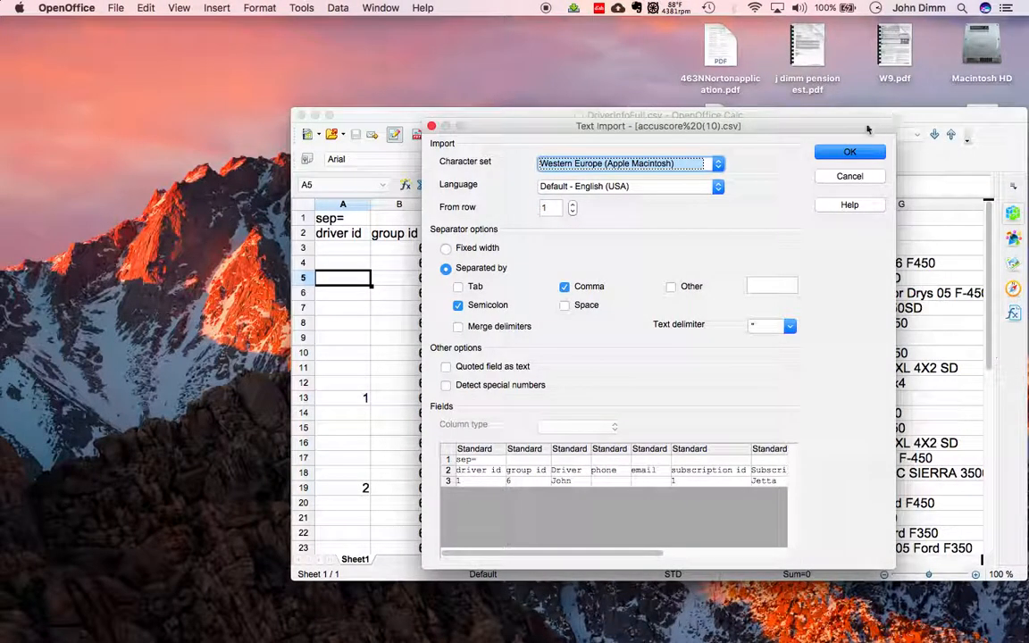
left_click(848, 156)
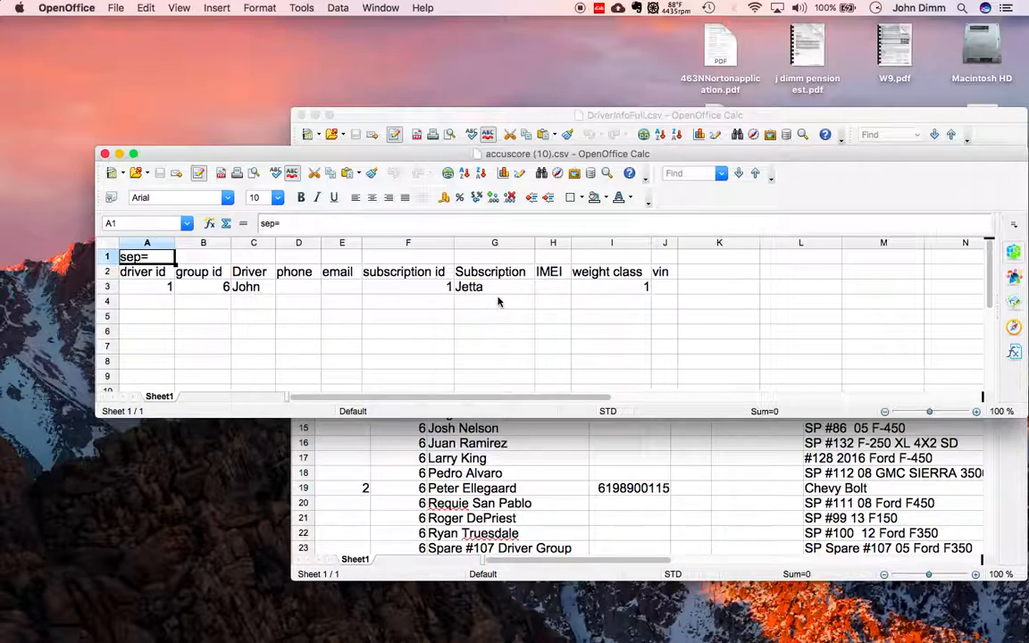
Add a driver in row 4 with the driver's first name, group id 6 and subscription Bolt, and save the CSV file
left_click(249, 304)
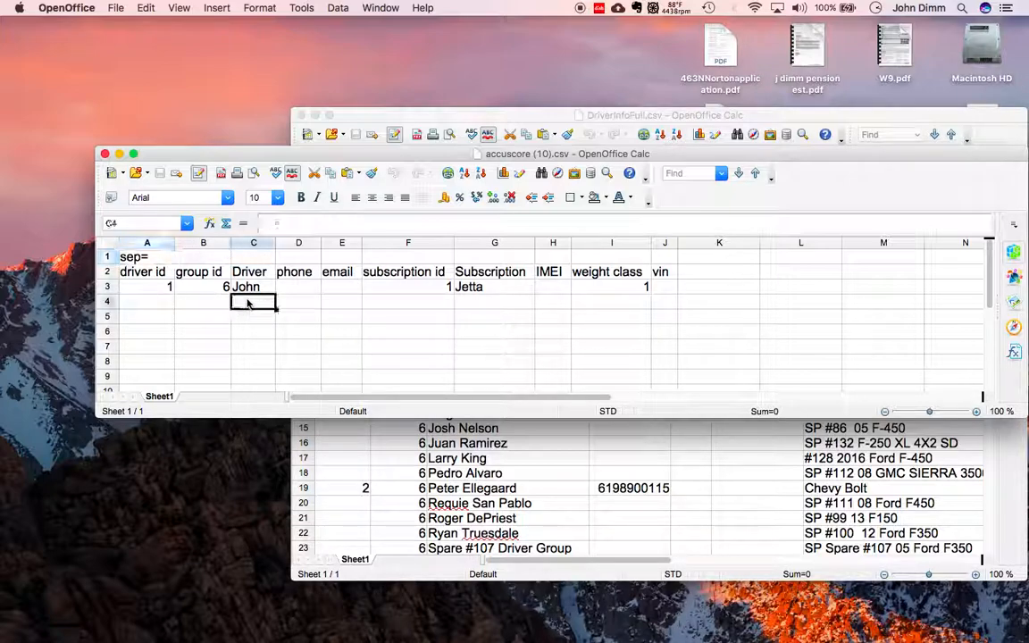
type("Peter")
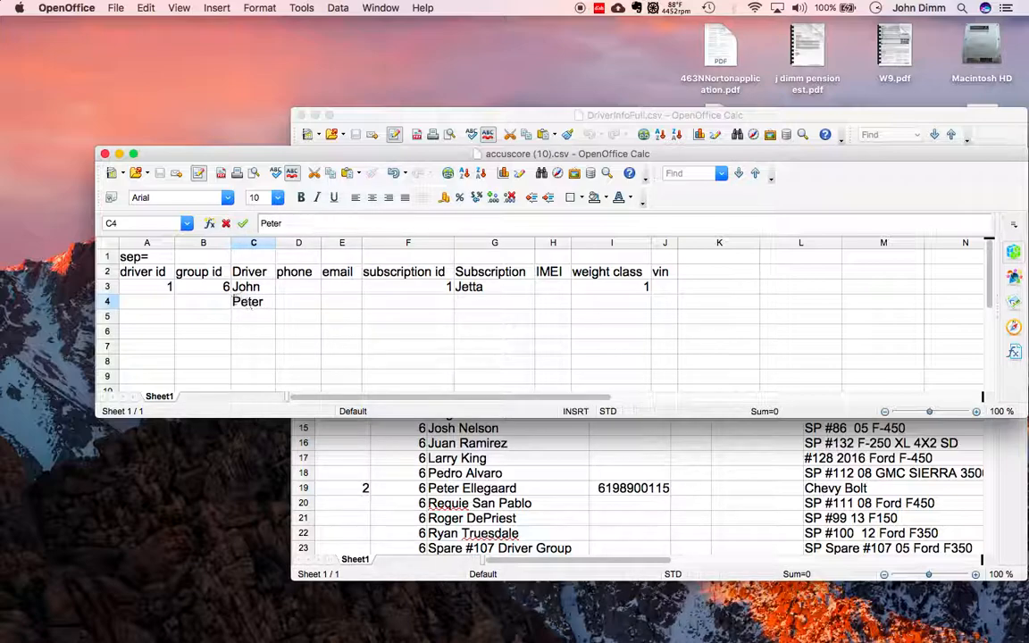
left_click(224, 302)
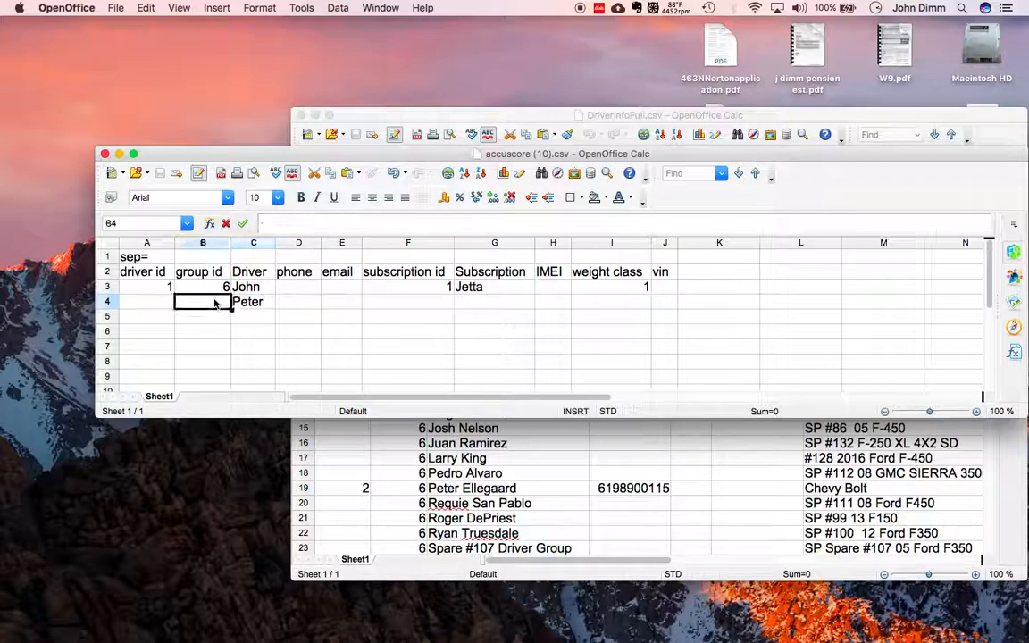
type("6")
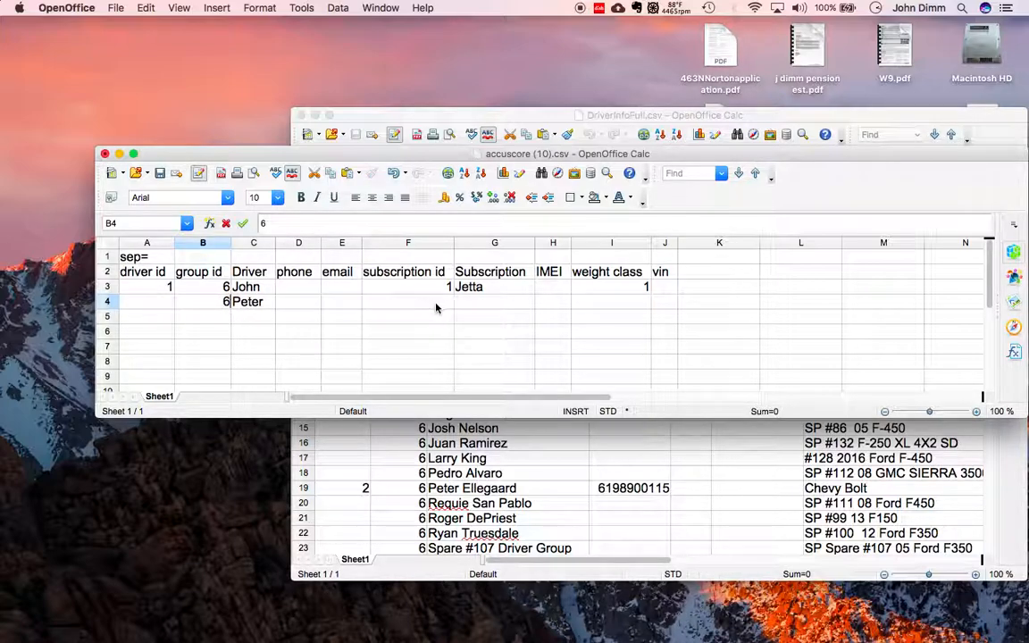
left_click(469, 305)
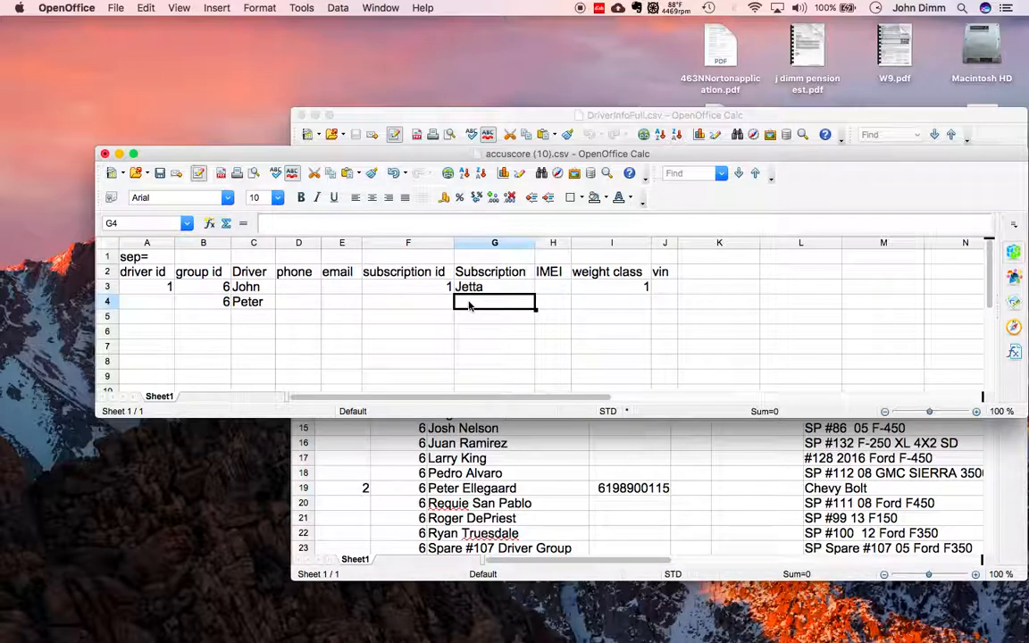
type("Bolt")
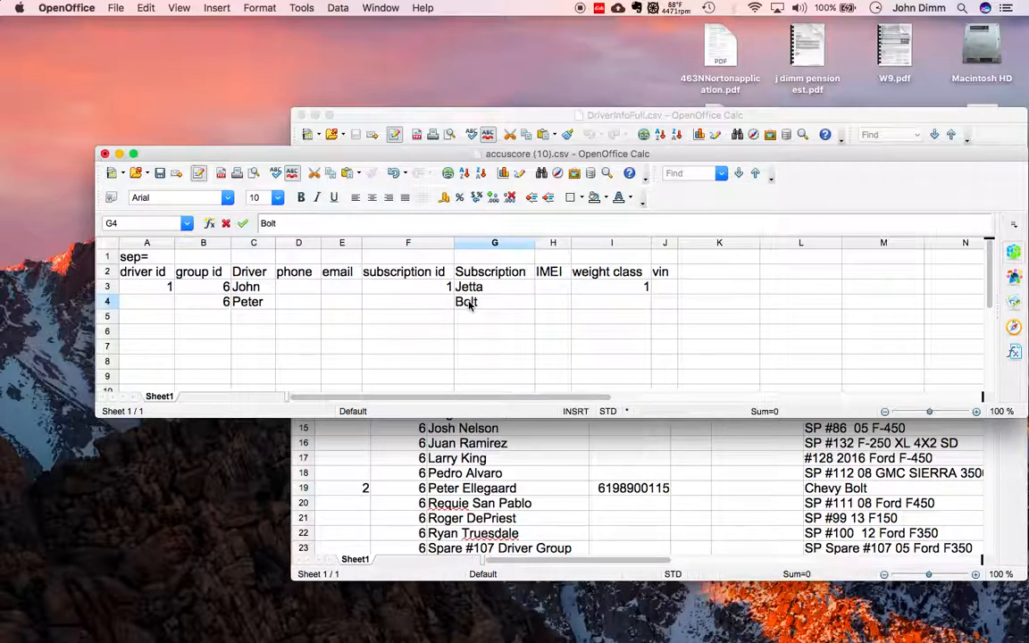
left_click(326, 302)
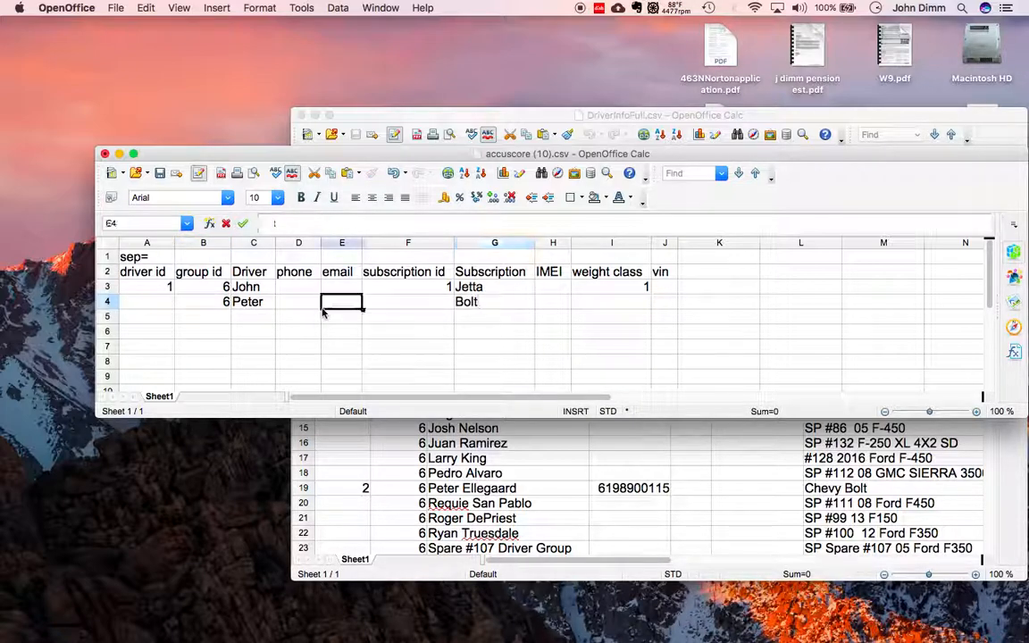
left_click(113, 8)
left_click(128, 110)
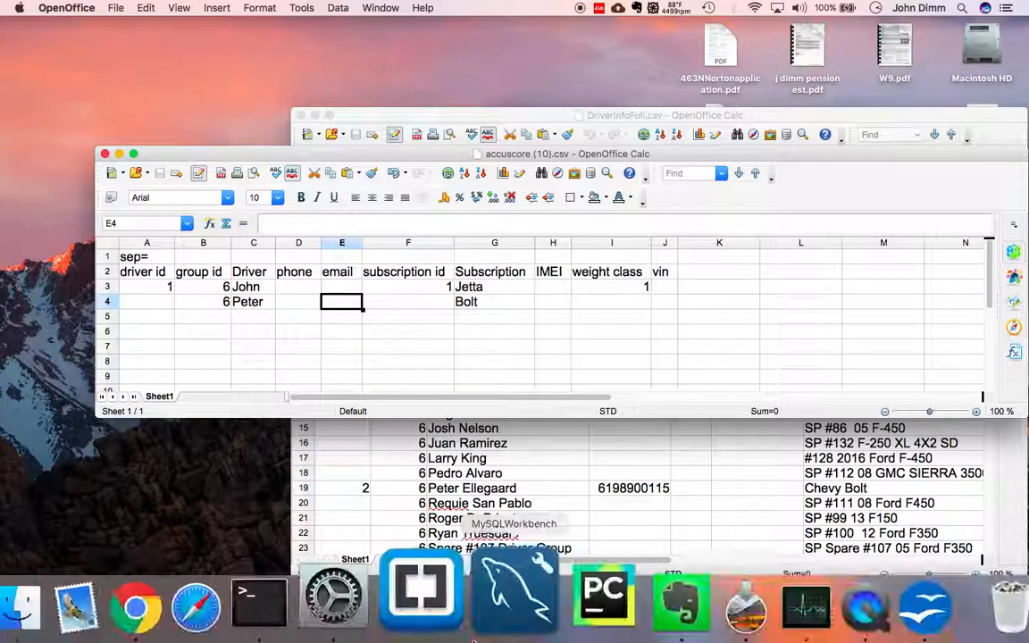
Switch to Chrome and upload the modified accuscore (10).csv through Bulk Driver Setup
left_click(198, 603)
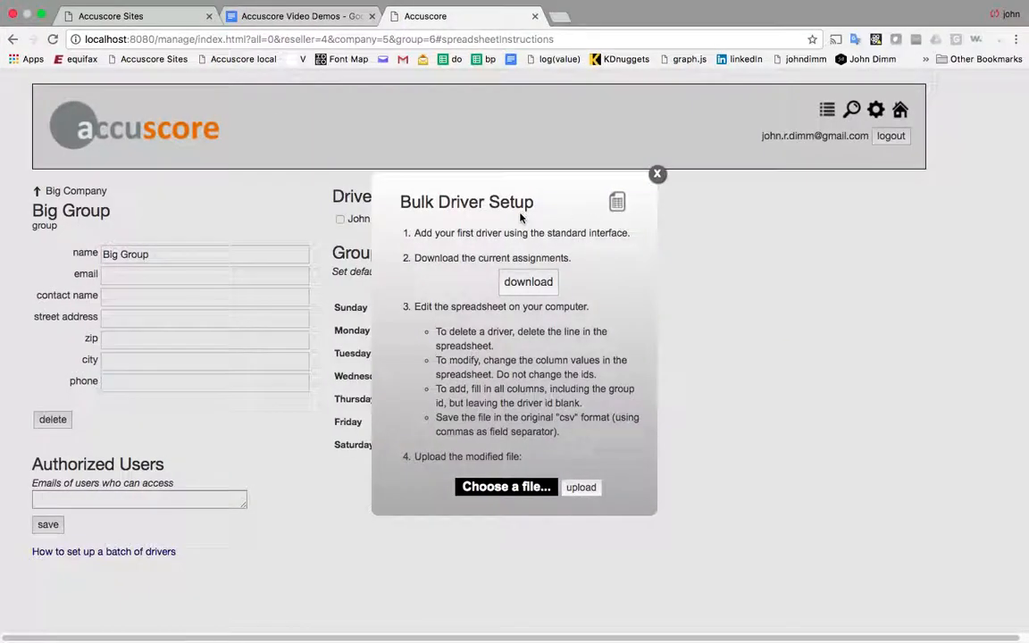
left_click(502, 489)
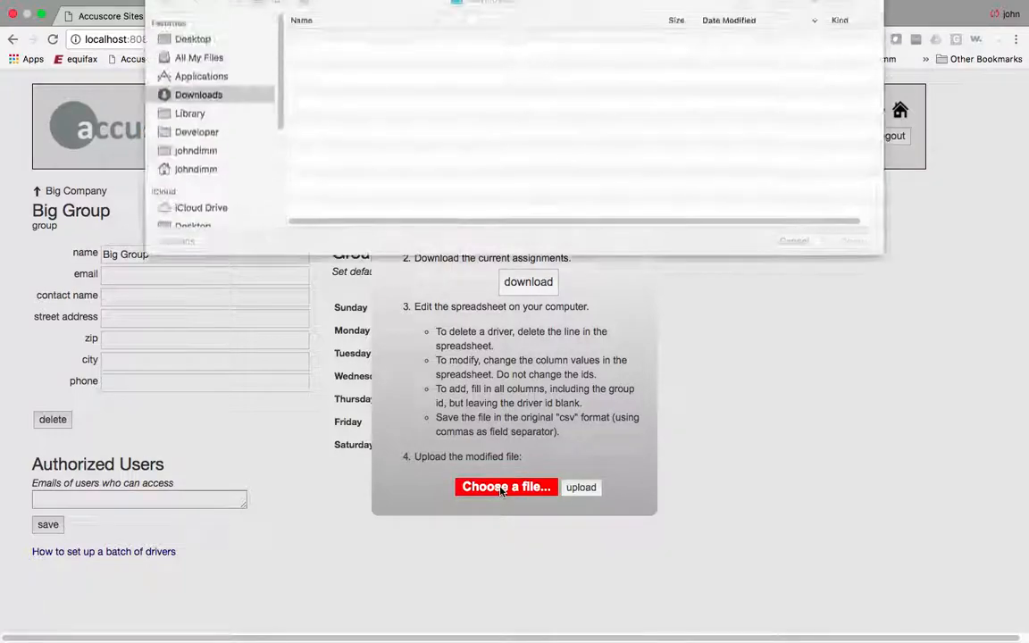
left_click(407, 53)
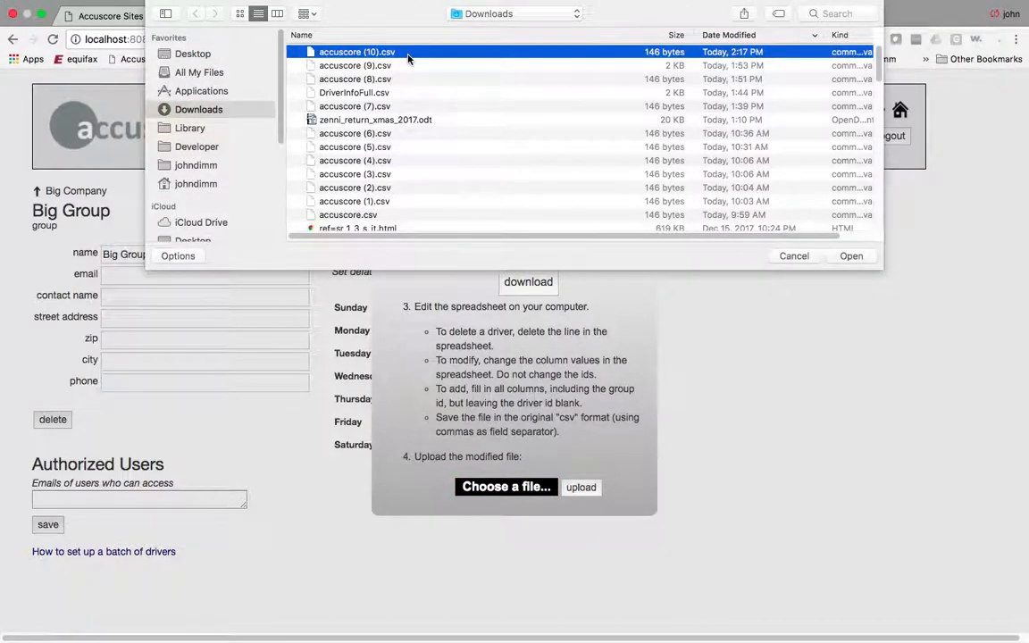
double_click(407, 53)
left_click(593, 488)
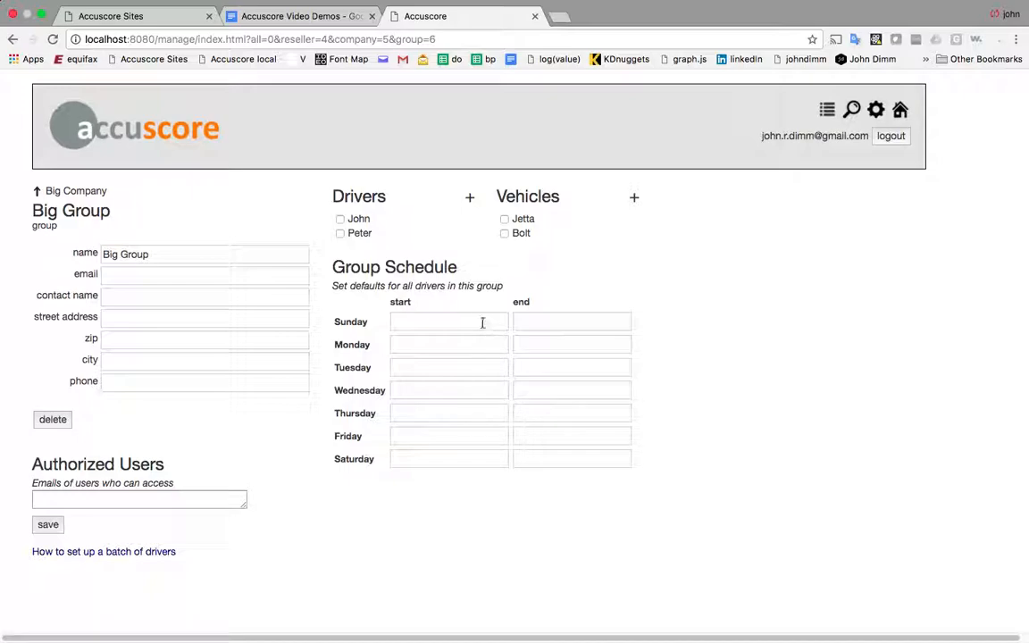
Reopen Bulk Driver Setup, switch to DriverInfoFull.csv in OpenOffice Calc, and enlarge its window to examine the full driver list
left_click(371, 234)
left_click(163, 552)
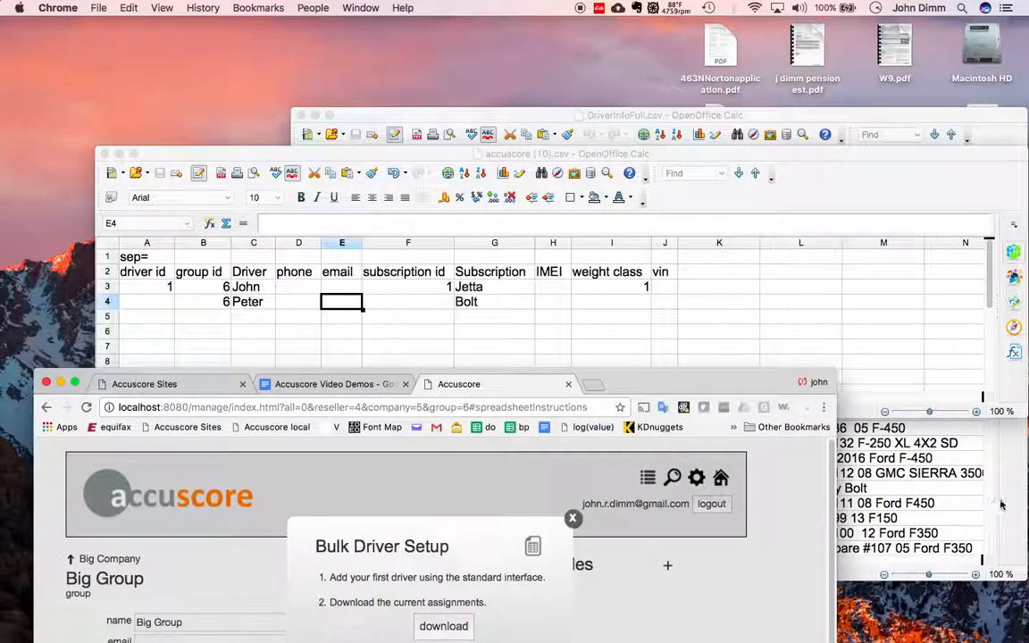
left_click(1000, 505)
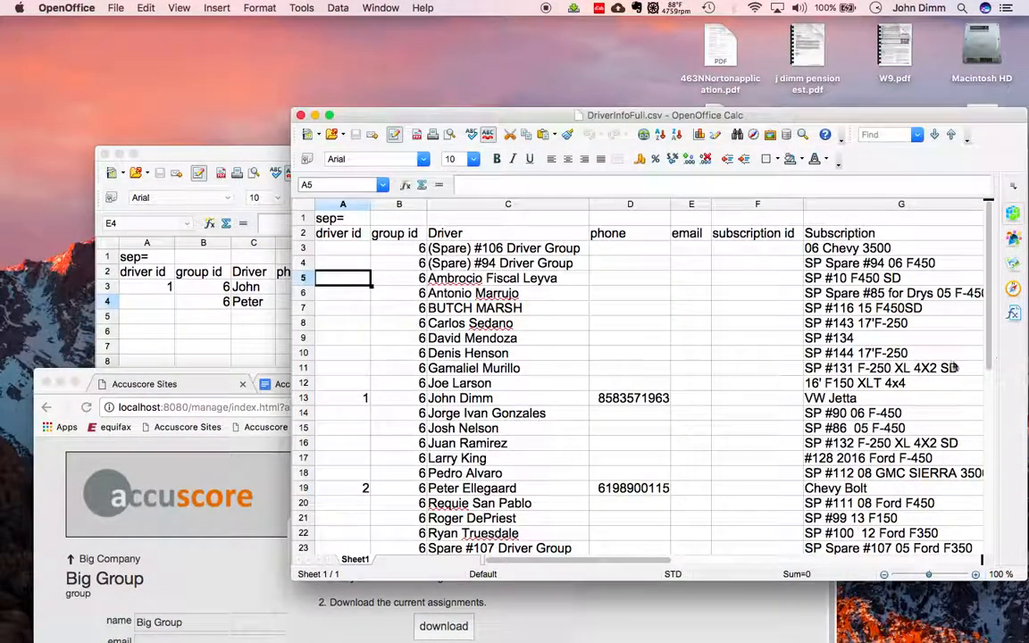
left_click_drag(730, 116, 537, 27)
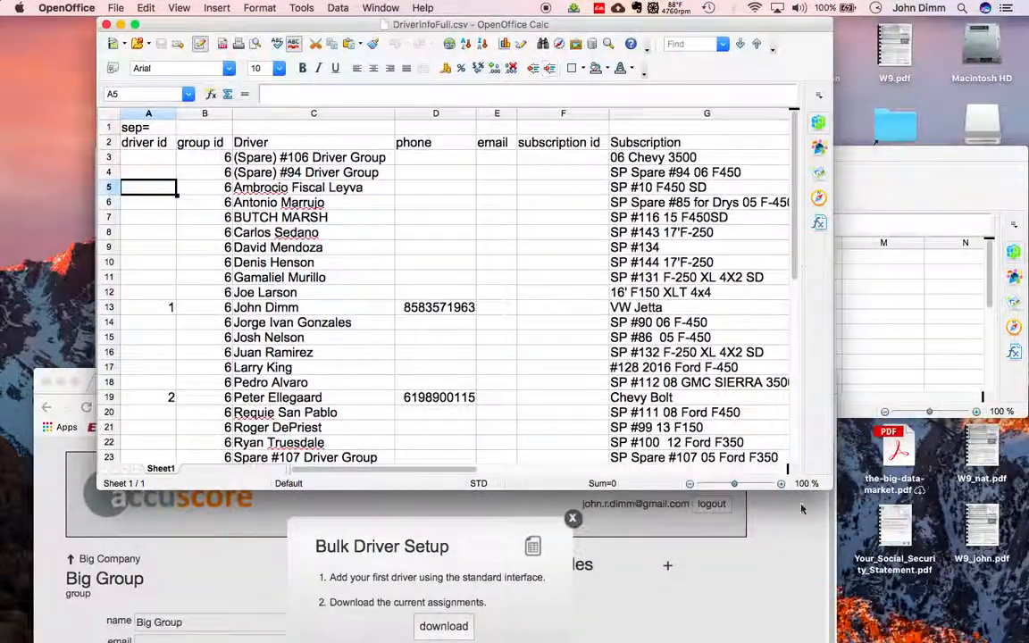
left_click_drag(830, 490, 991, 618)
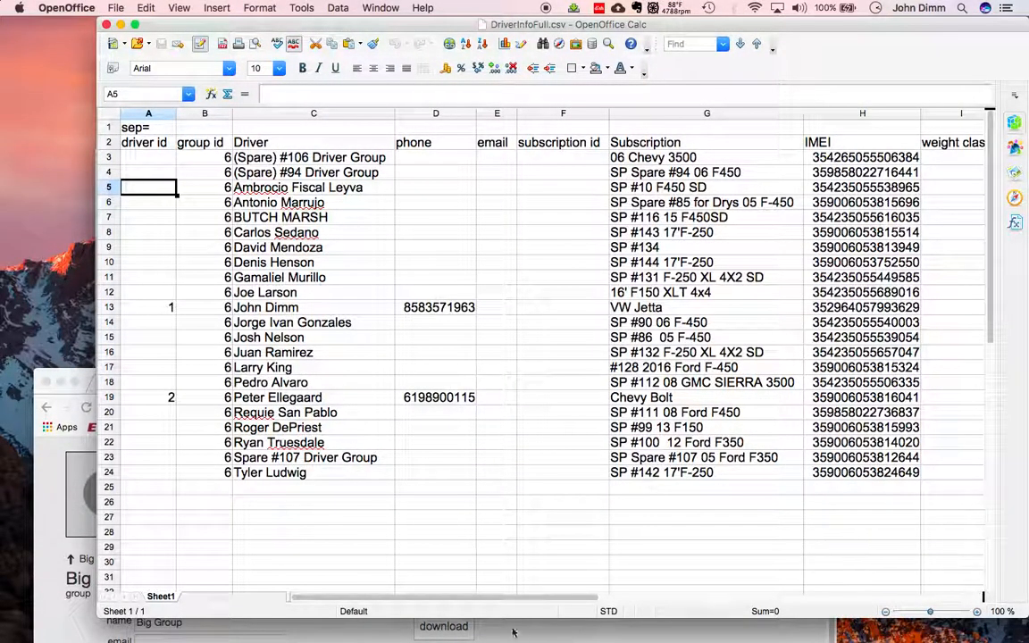
mouse_move(539, 596)
left_mouse_down()
mouse_move(688, 610)
mouse_move(536, 605)
left_mouse_up()
Switch to Chrome and upload DriverInfoFull.csv to Big Group through Bulk Driver Setup
left_click(82, 493)
left_click_drag(612, 386, 649, 34)
left_click(533, 479)
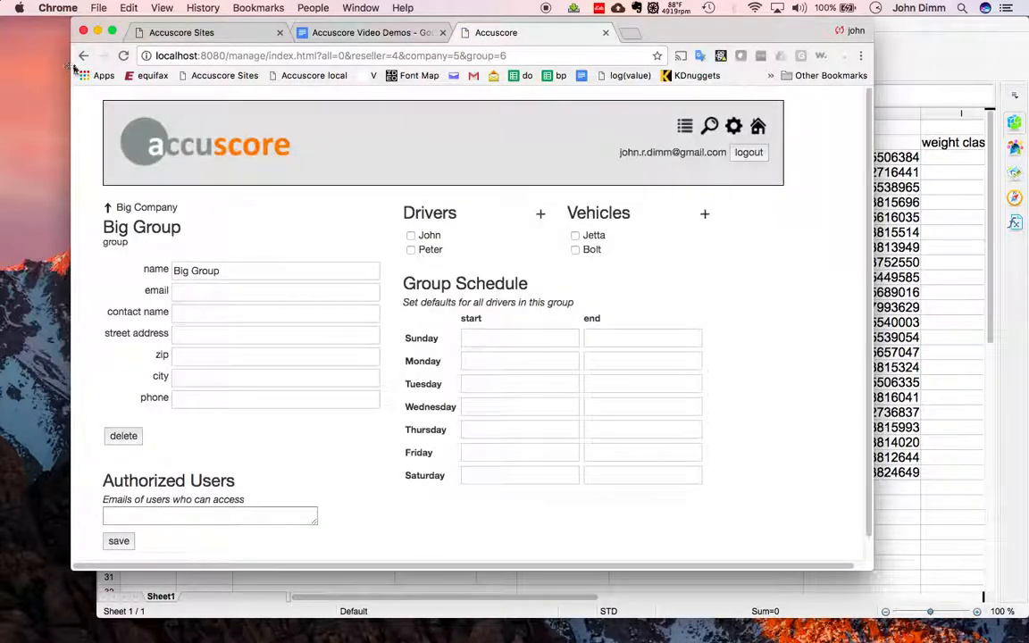
scroll(217, 497, "down", 1)
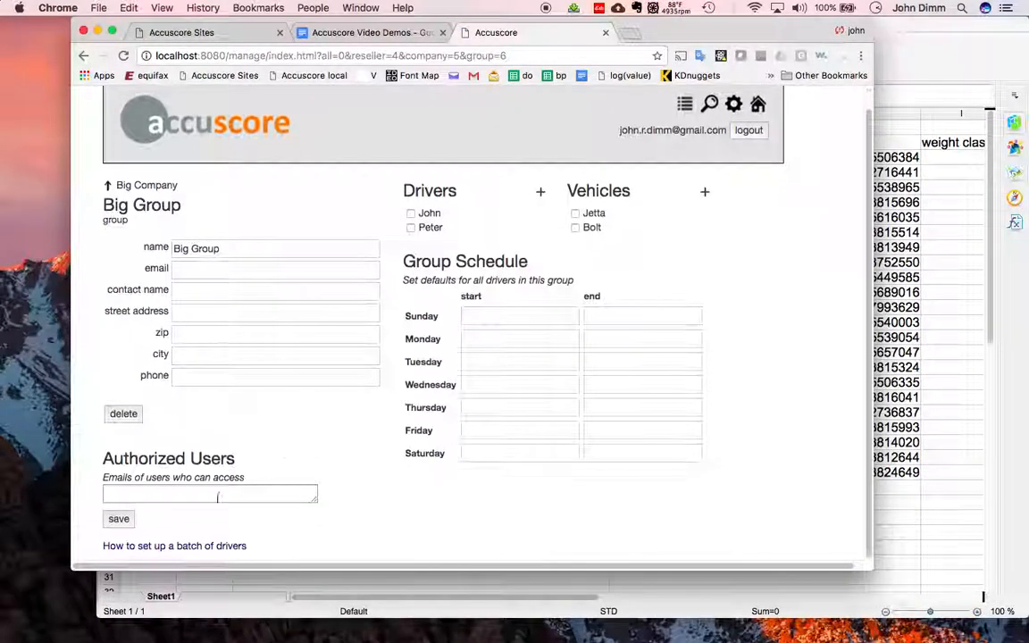
left_click(177, 545)
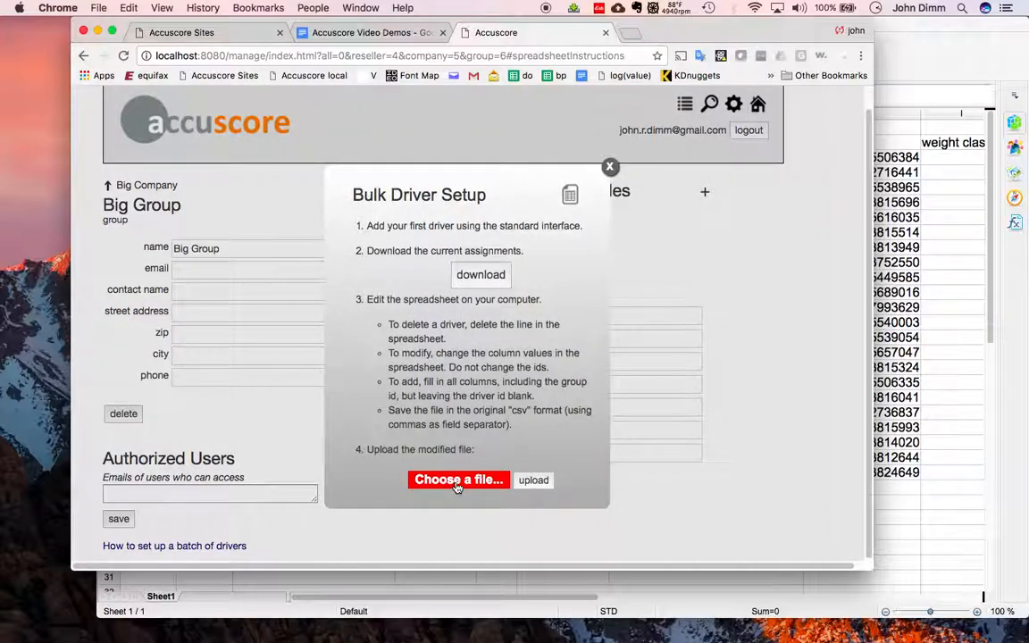
left_click(457, 482)
double_click(356, 178)
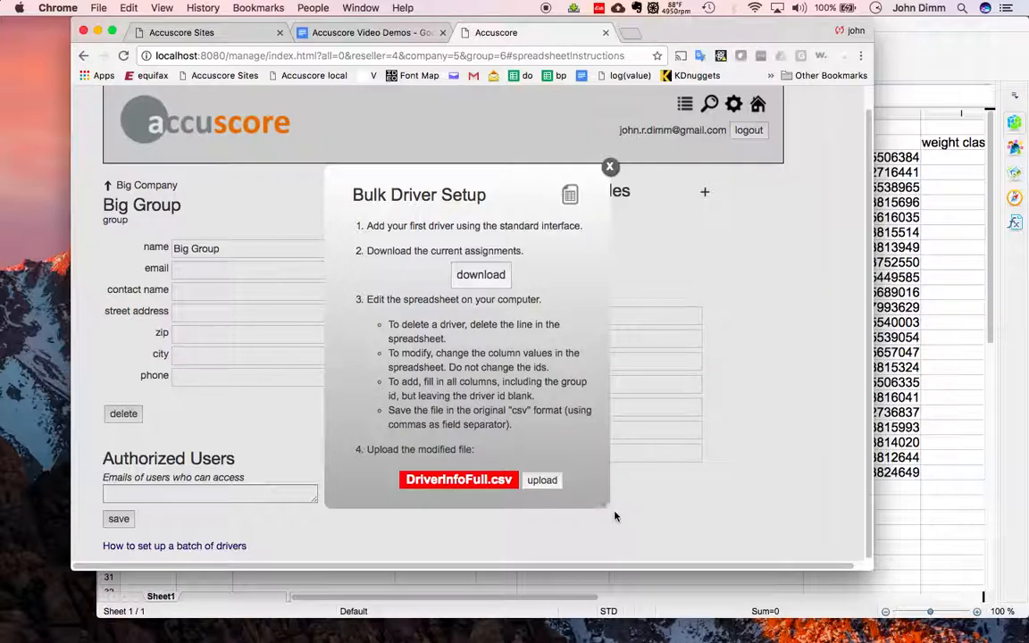
left_click(545, 483)
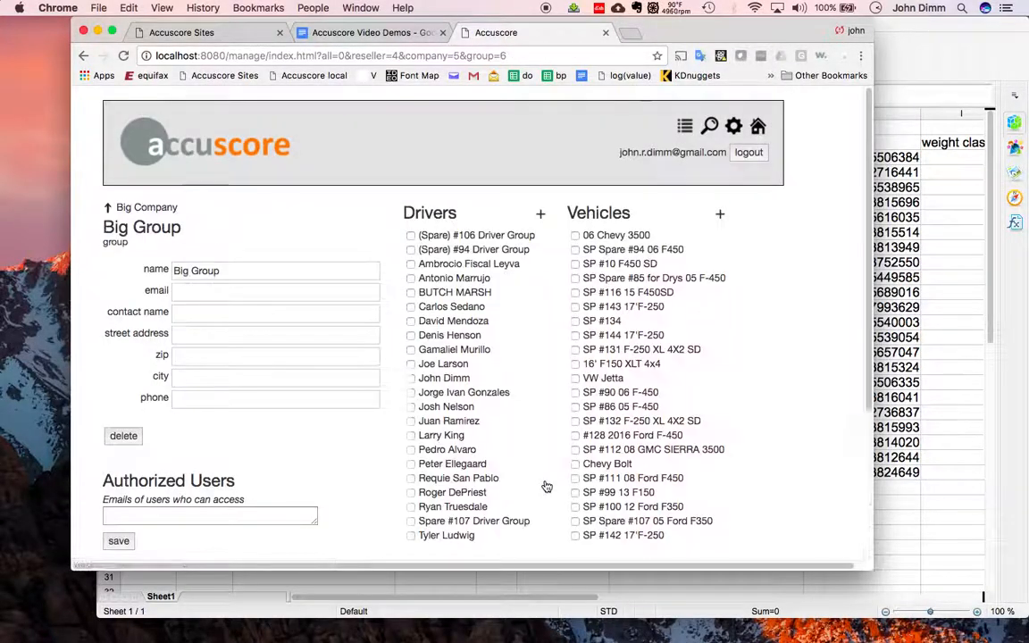
Check which vehicles are paired with the imported drivers and enlarge the browser window to fit both lists
left_click_drag(441, 435, 630, 436)
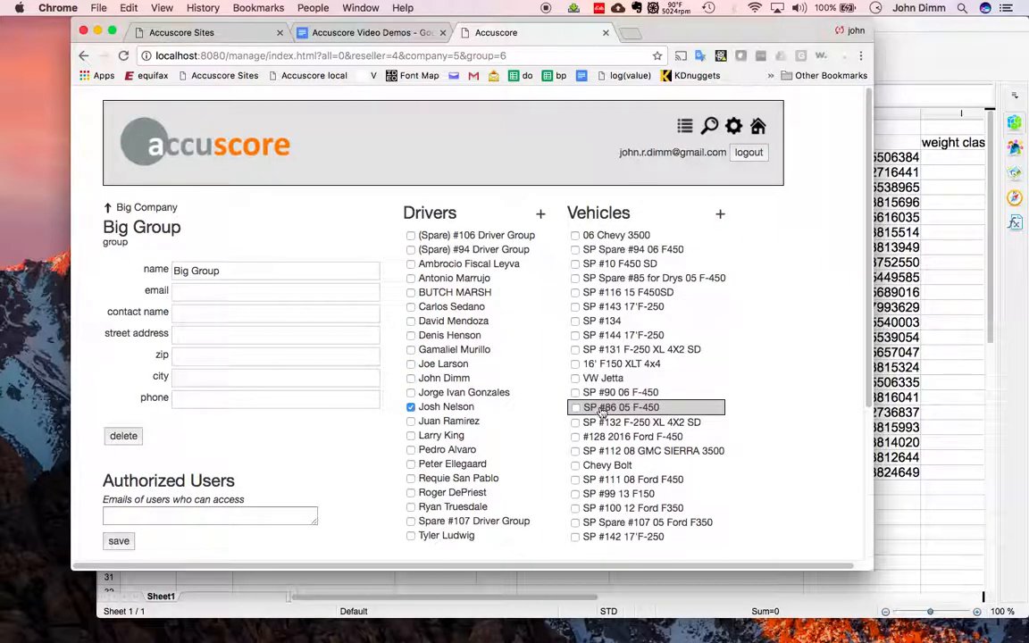
left_click_drag(871, 570, 887, 636)
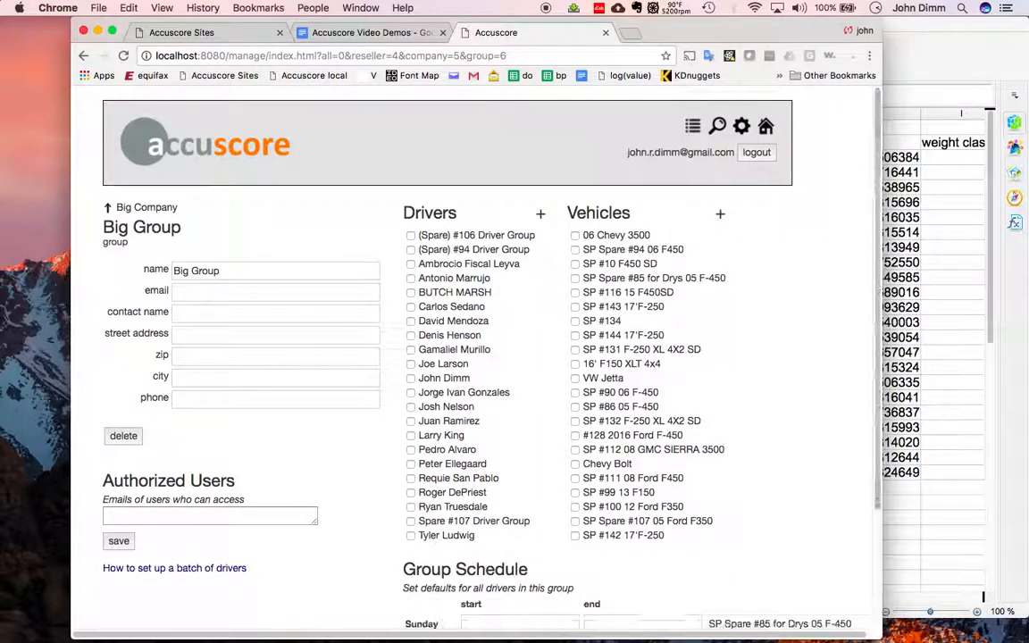
scroll(793, 592, "down", 1)
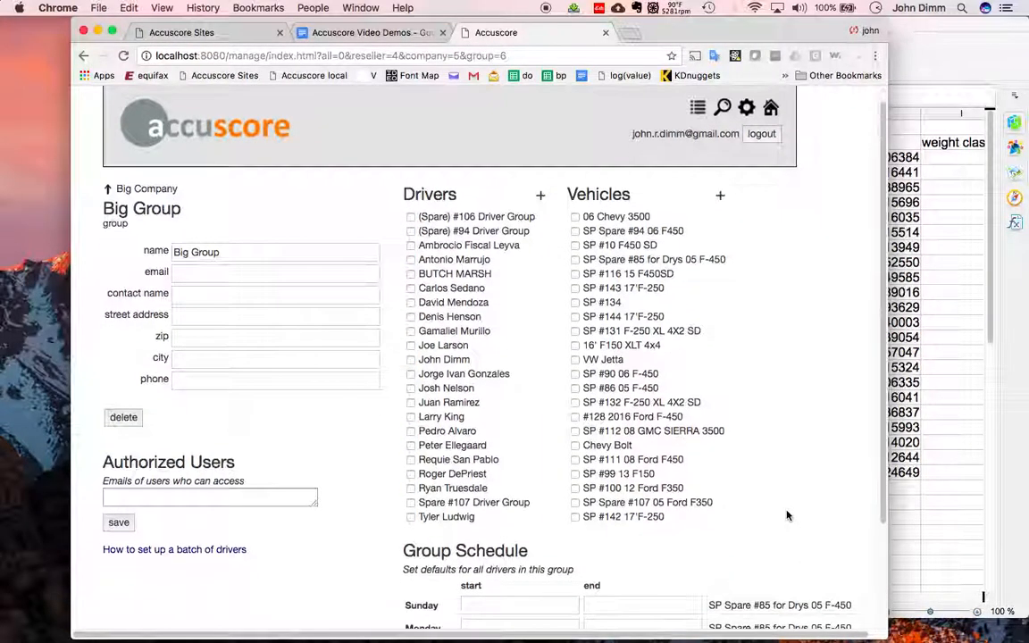
Download Big Group's current assignments from Bulk Driver Setup and open accuscore (11).csv in OpenOffice Calc with the default import options
left_click(211, 550)
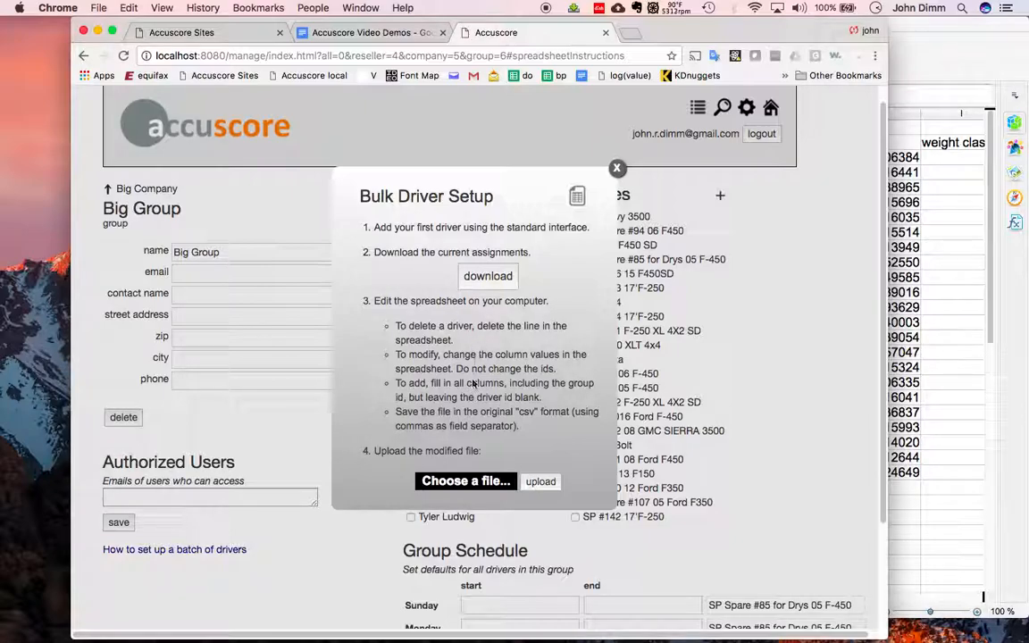
left_click(482, 276)
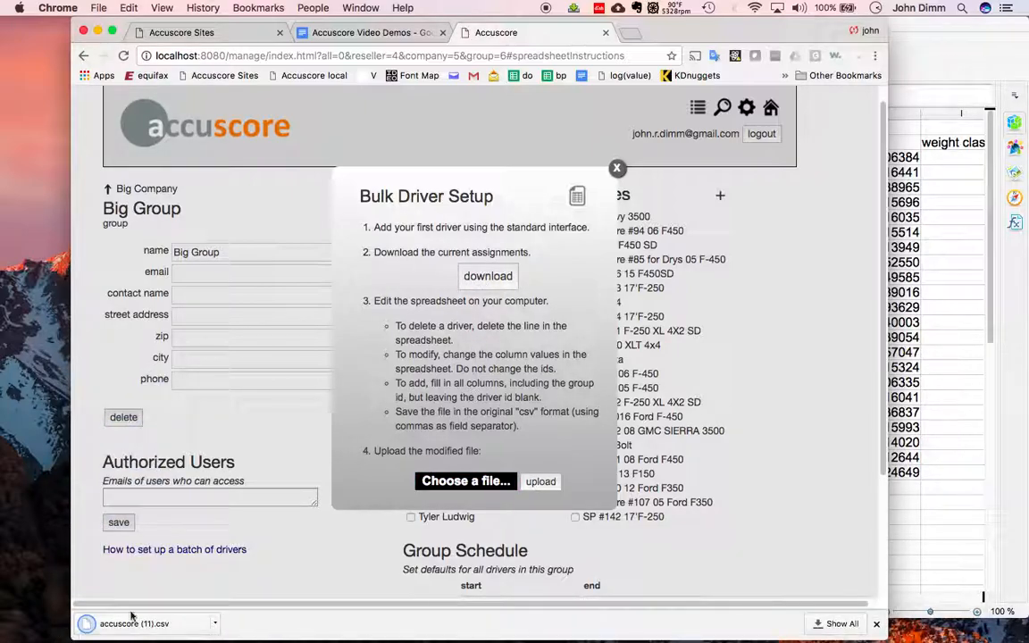
left_click(181, 621)
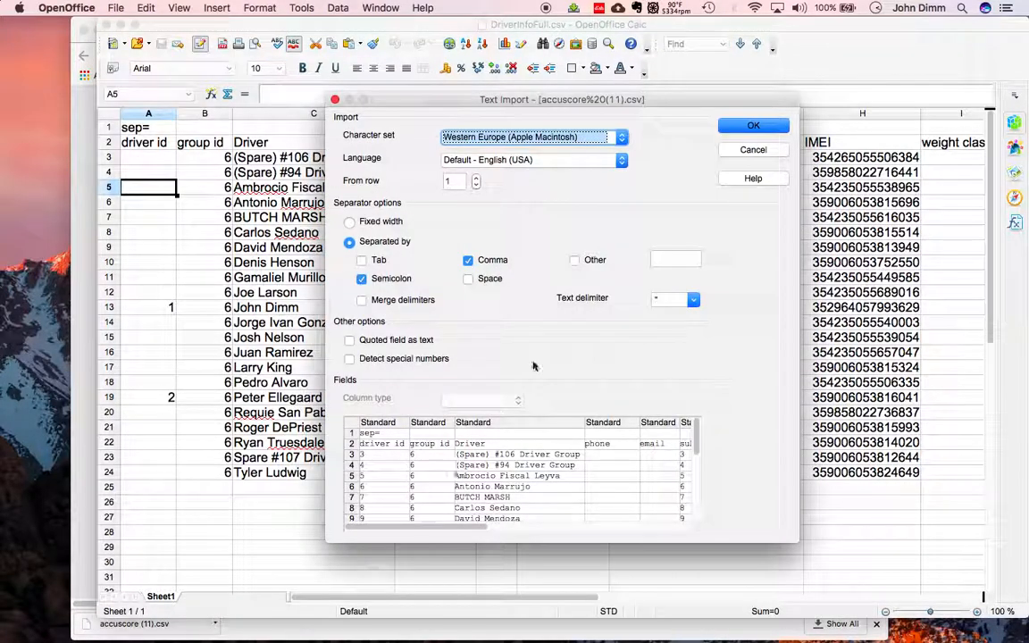
left_click(744, 127)
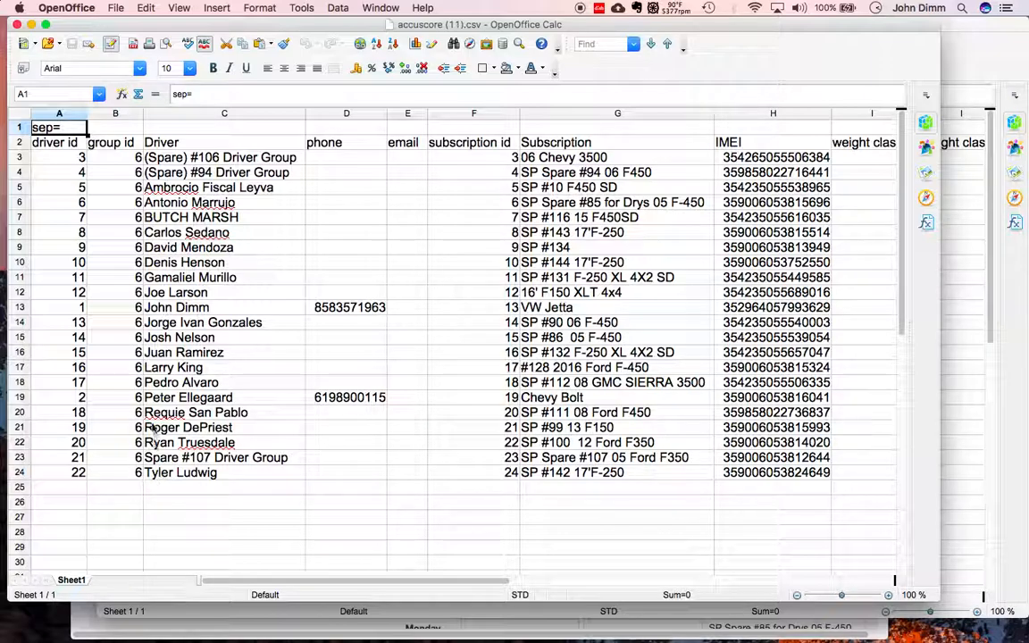
Enter a phone number for the driver in row 17, then close accuscore (11).csv and save its changes
left_click(348, 370)
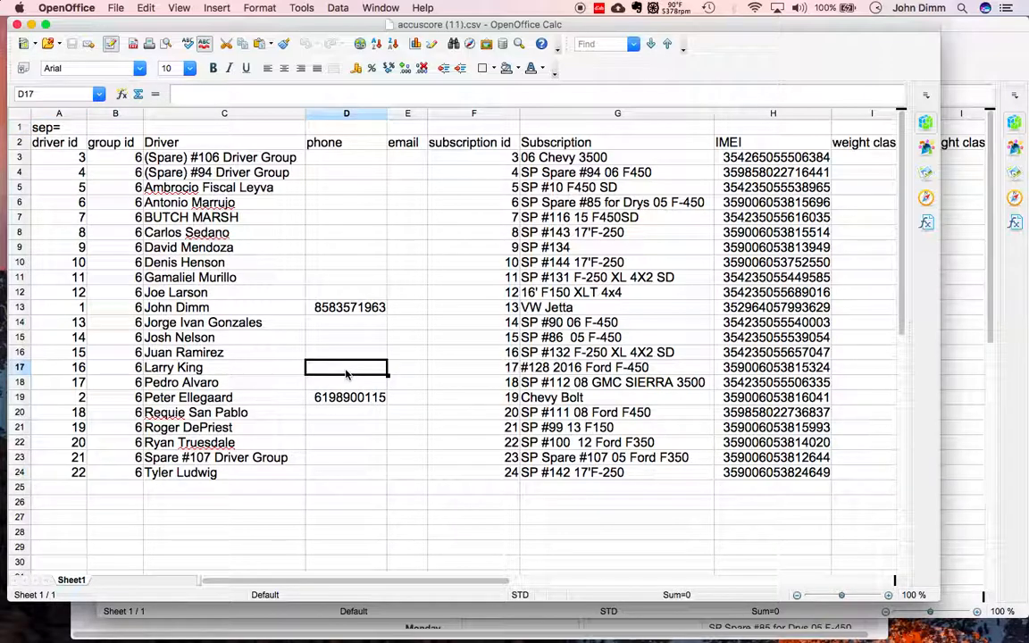
type("55555")
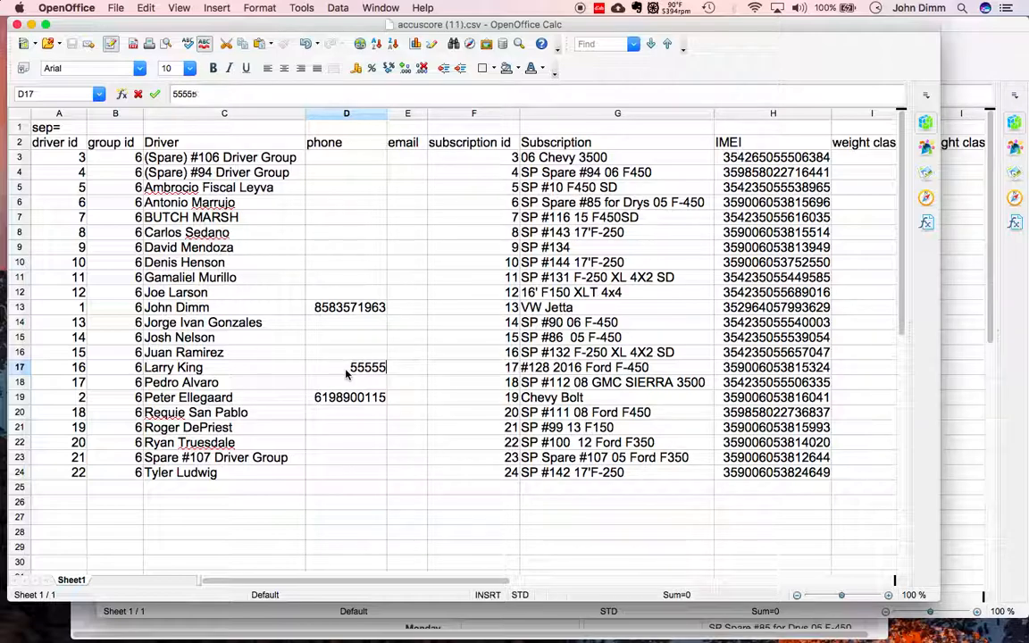
type("5555")
left_click(17, 25)
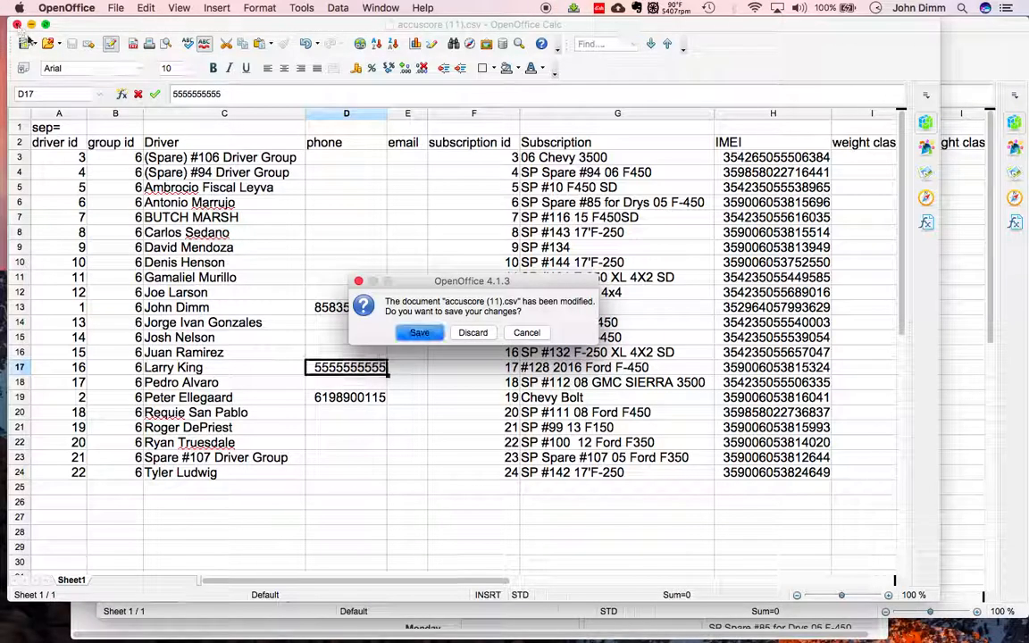
left_click(420, 334)
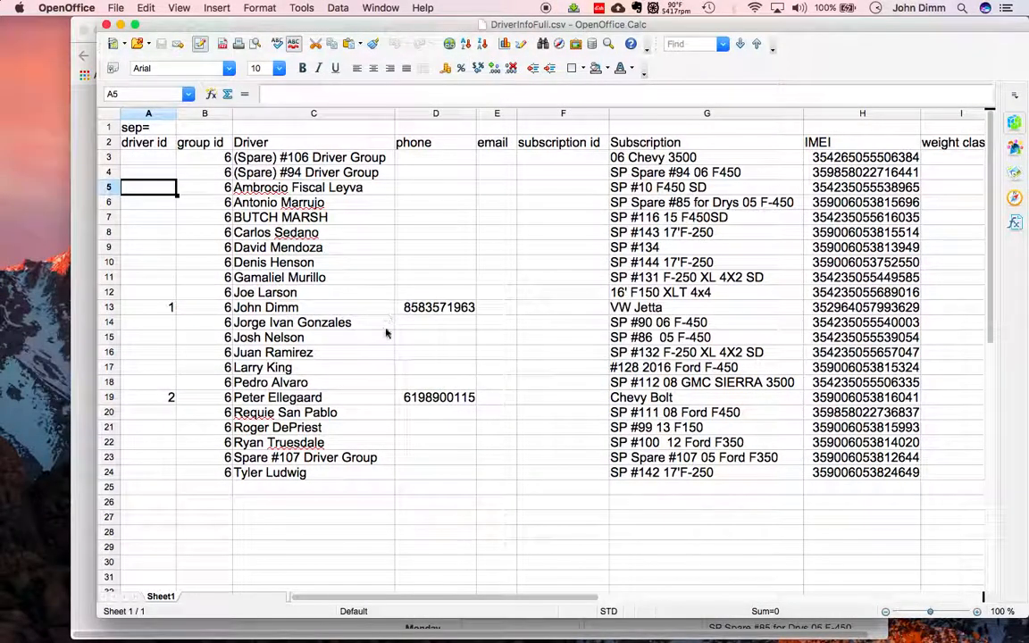
Close DriverInfoFull.csv and accuscore (10).csv and return to Bulk Driver Setup in Chrome
left_click(105, 25)
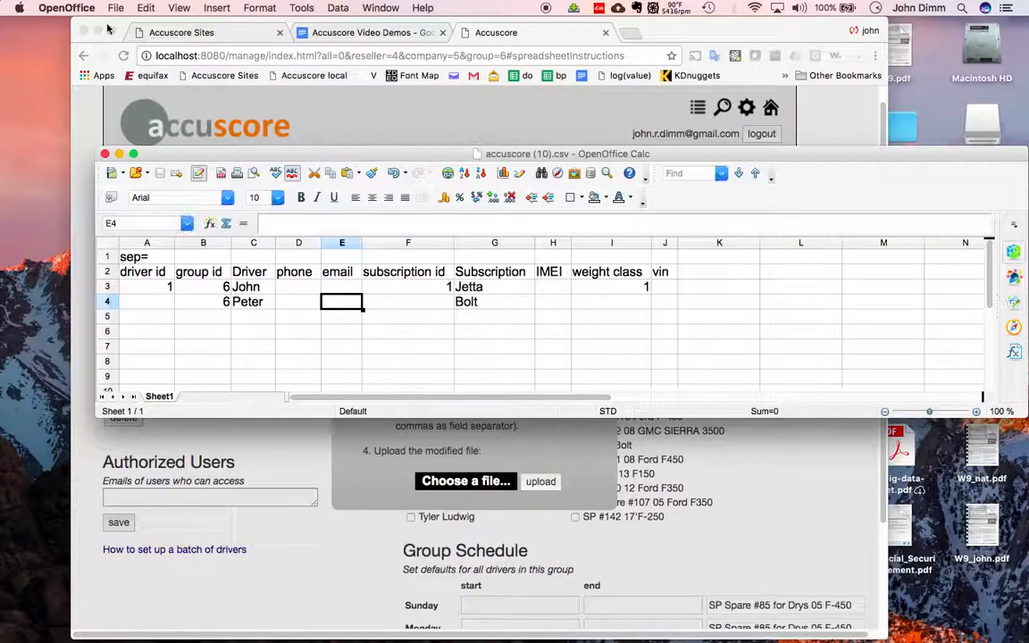
left_click(104, 154)
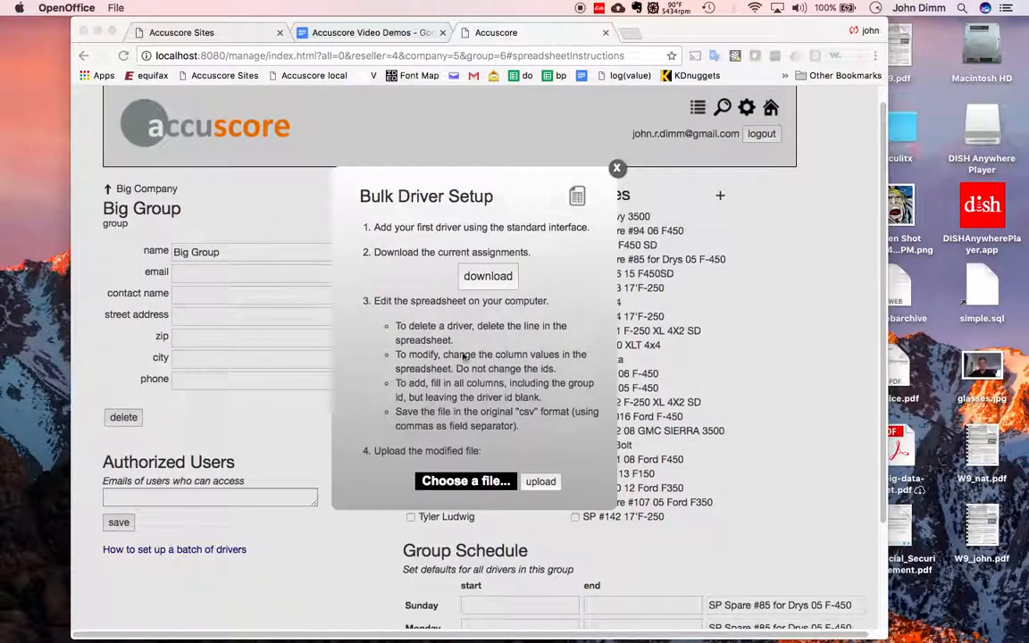
left_click(420, 442)
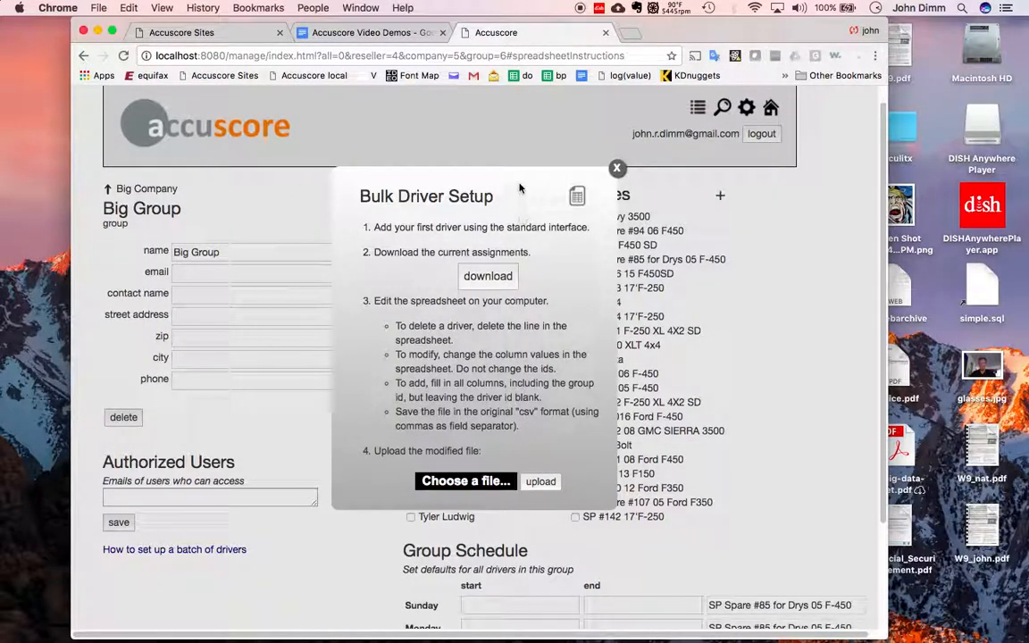
Upload the modified accuscore (11).csv and open the record of the driver assigned to #128 2016 Ford F-450 to check the phone number
left_click(454, 487)
left_click(348, 140)
double_click(348, 139)
left_click(556, 483)
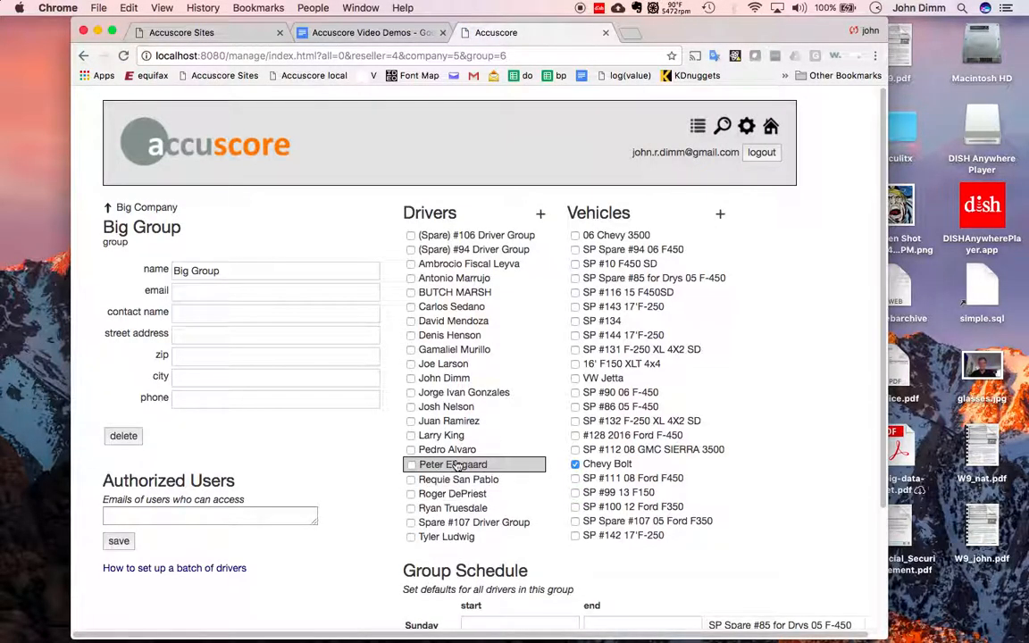
left_click(442, 435)
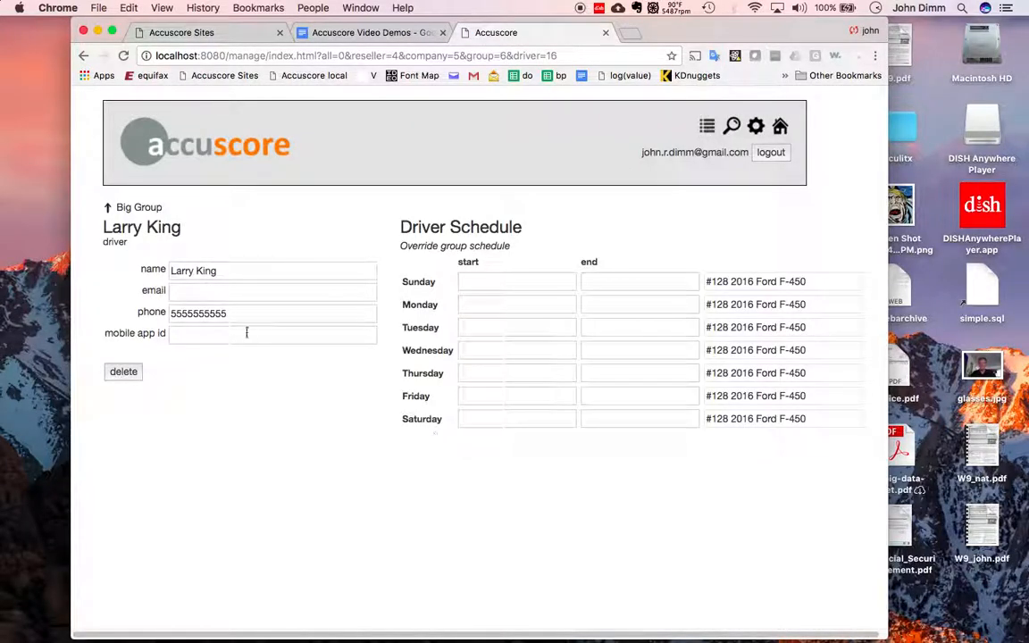